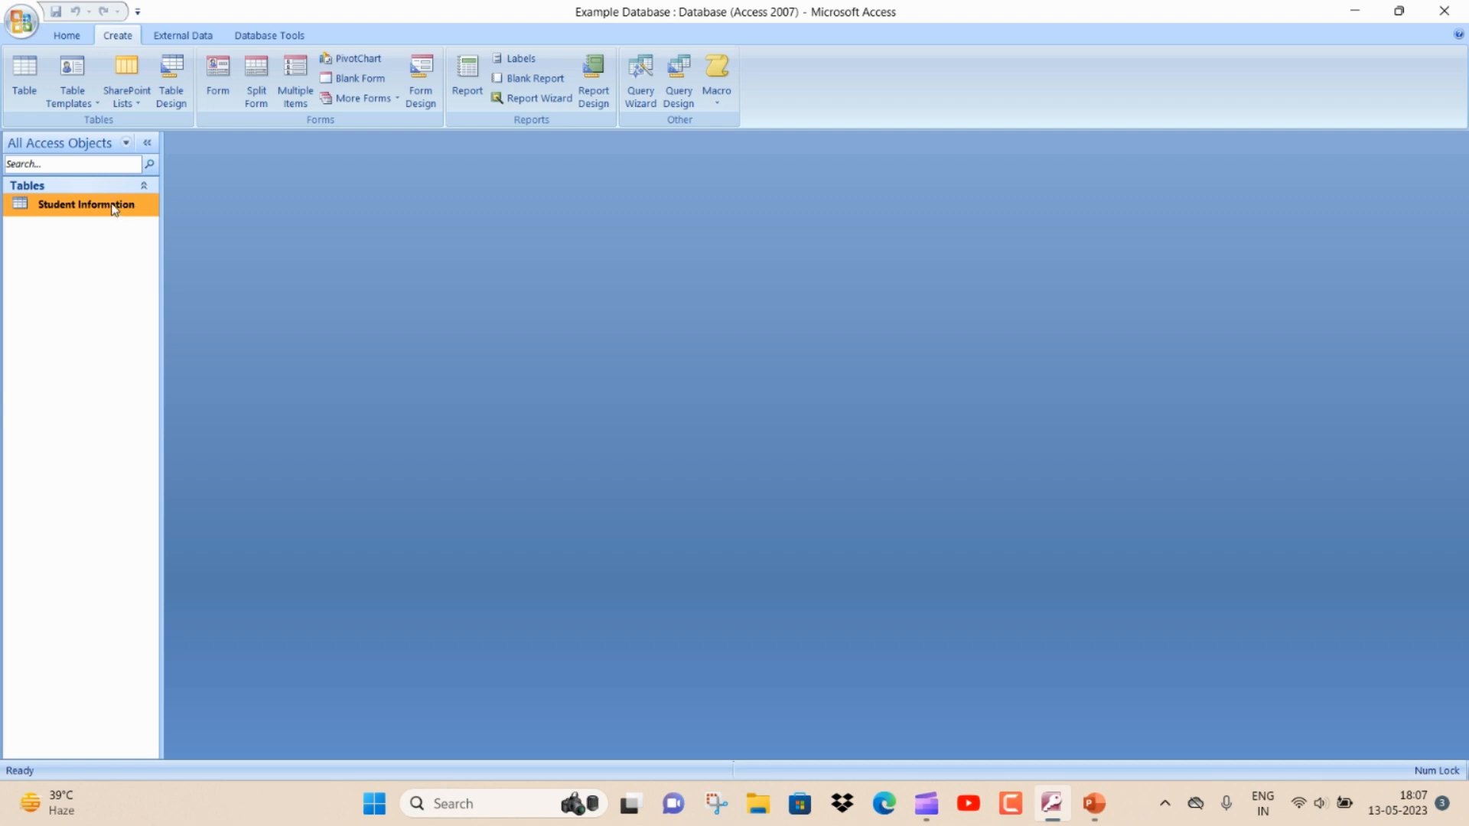
# Create a form from the Student Information table, save it as Student Information, and close it.
pyautogui.click(218, 70)
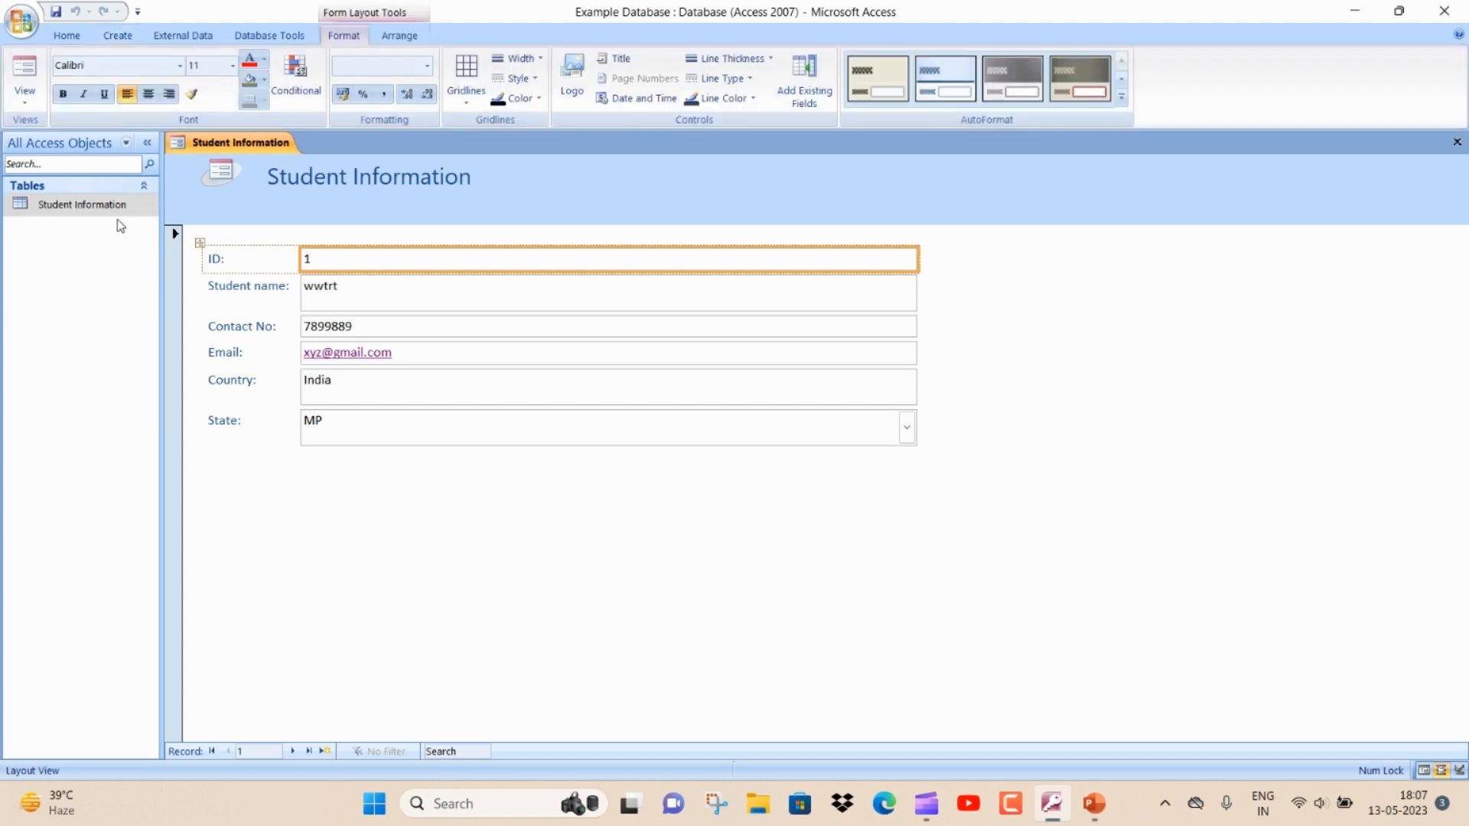
pyautogui.rightClick(256, 145)
pyautogui.click(291, 156)
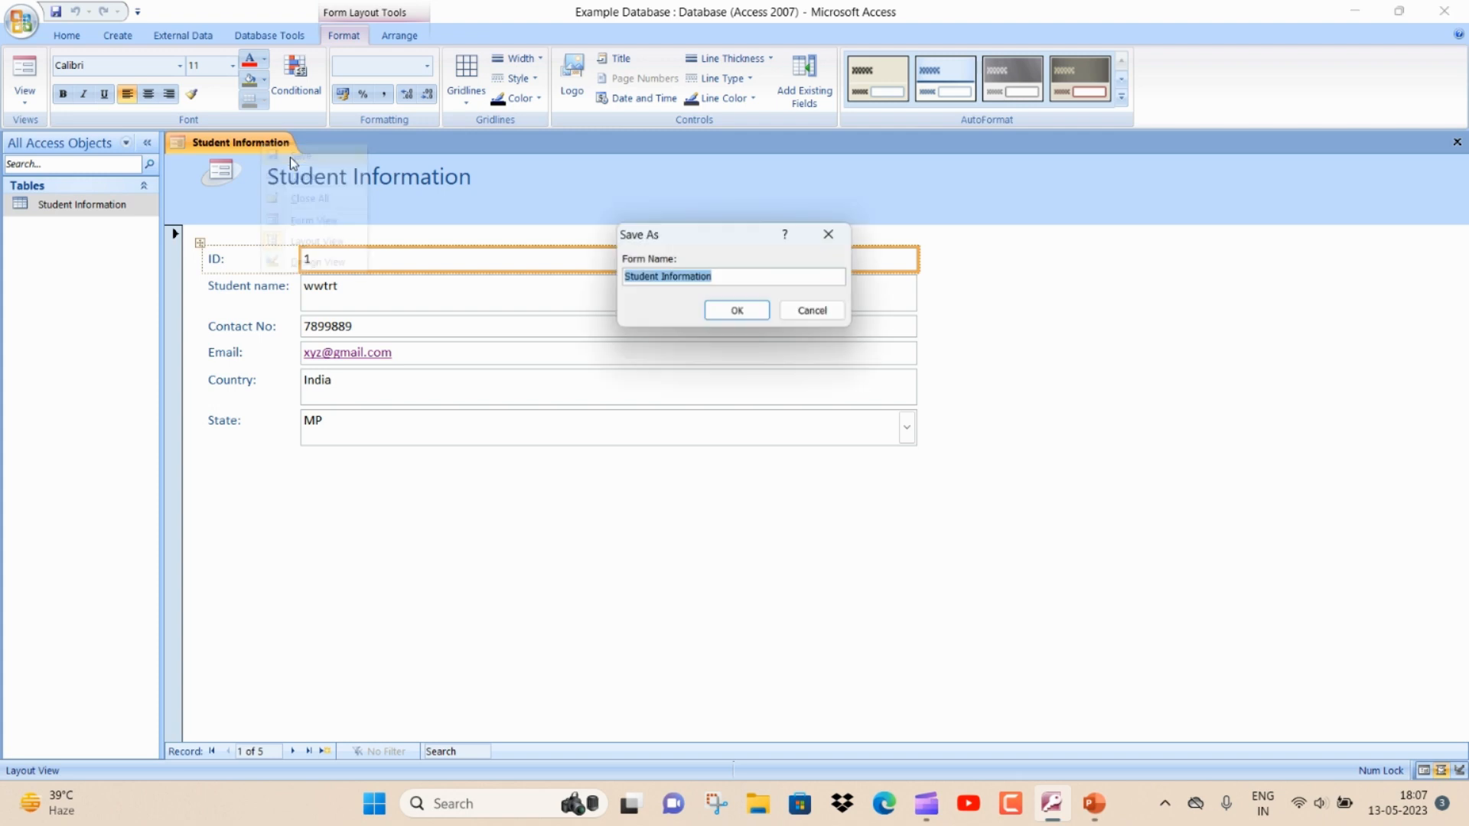
pyautogui.click(739, 311)
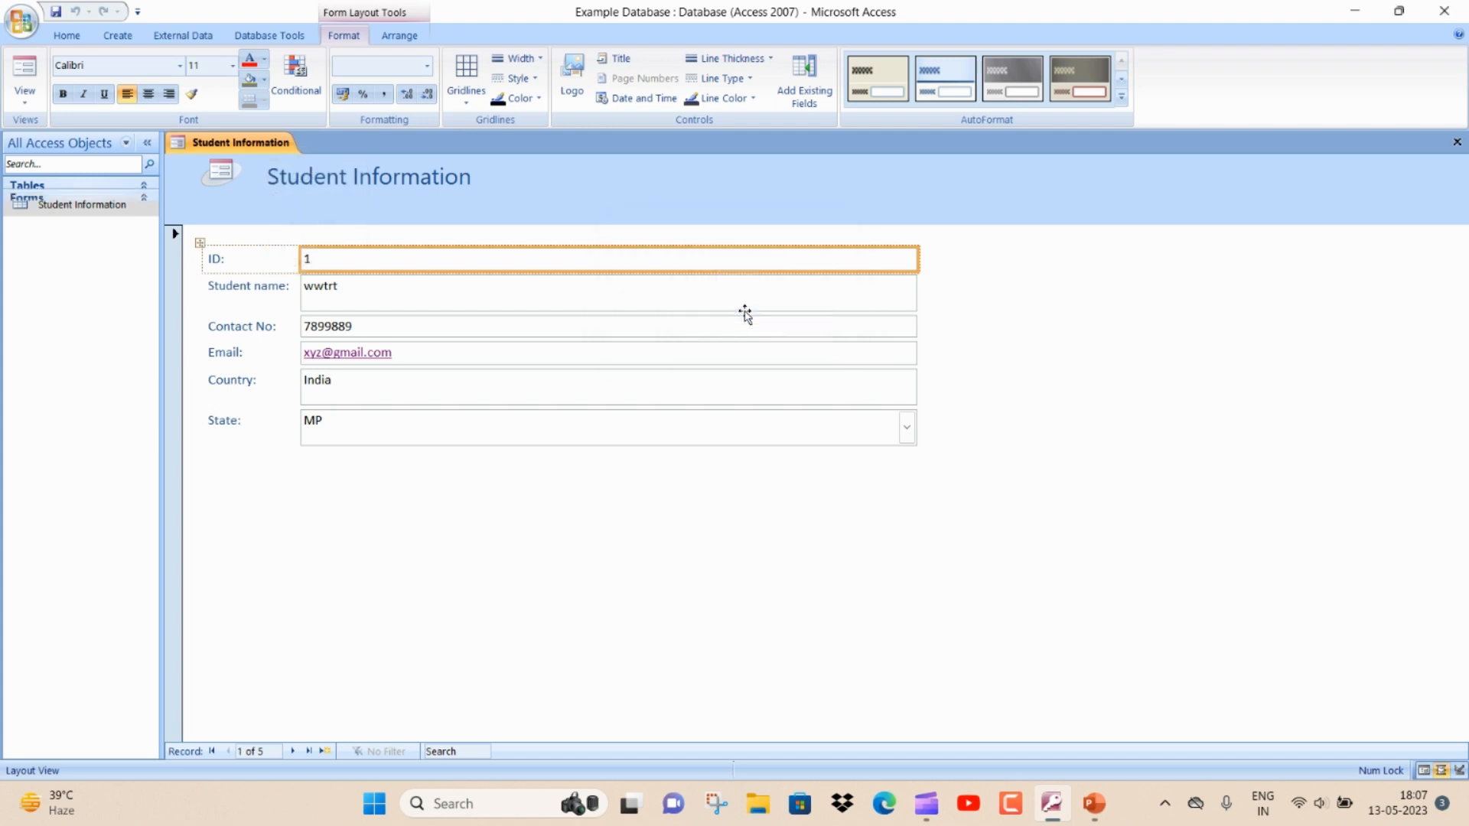
pyautogui.click(1456, 142)
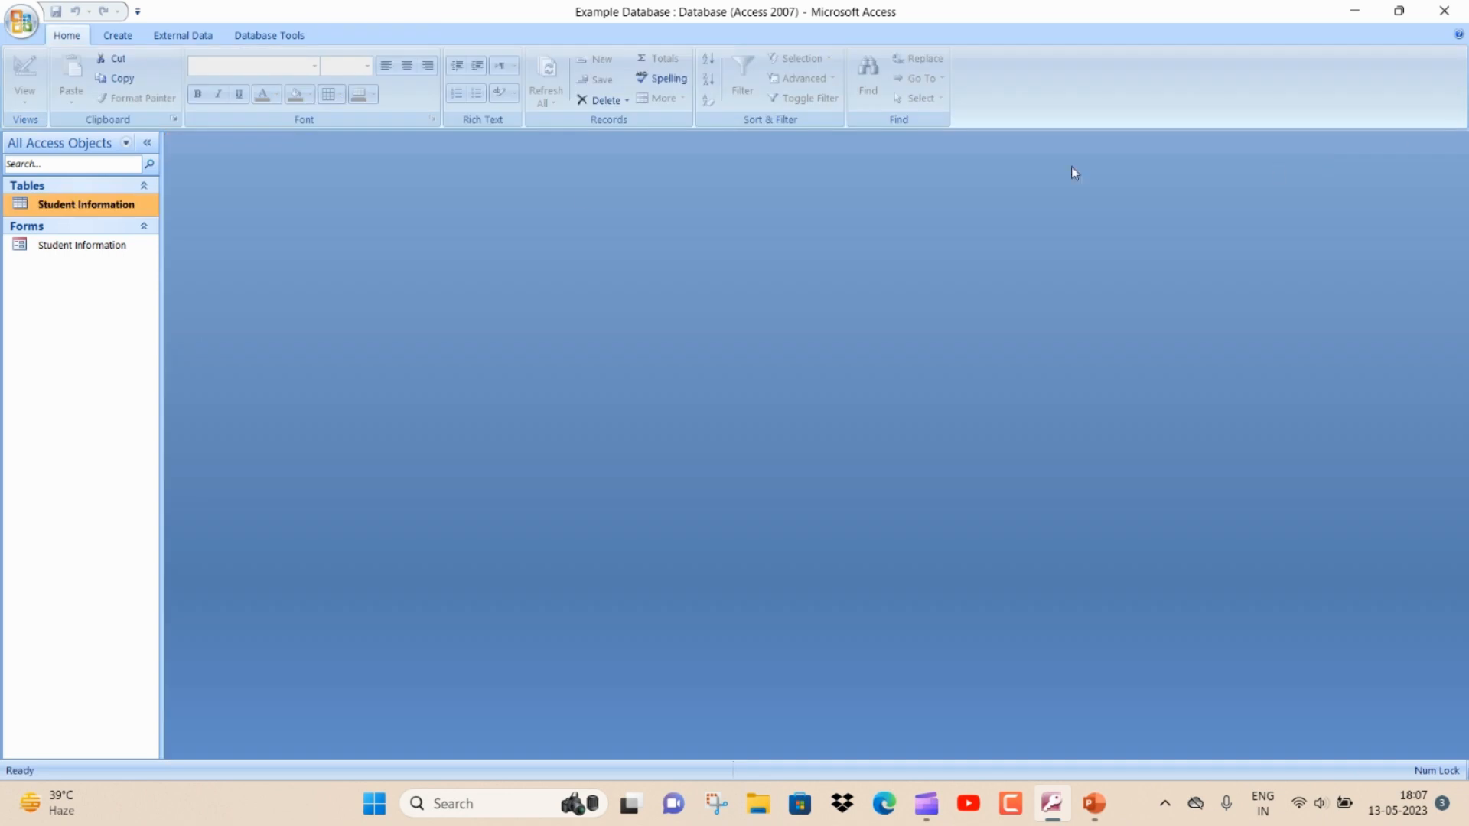
# Check the saved Student Information form in Form View and reopen it in Design View.
pyautogui.doubleClick(121, 247)
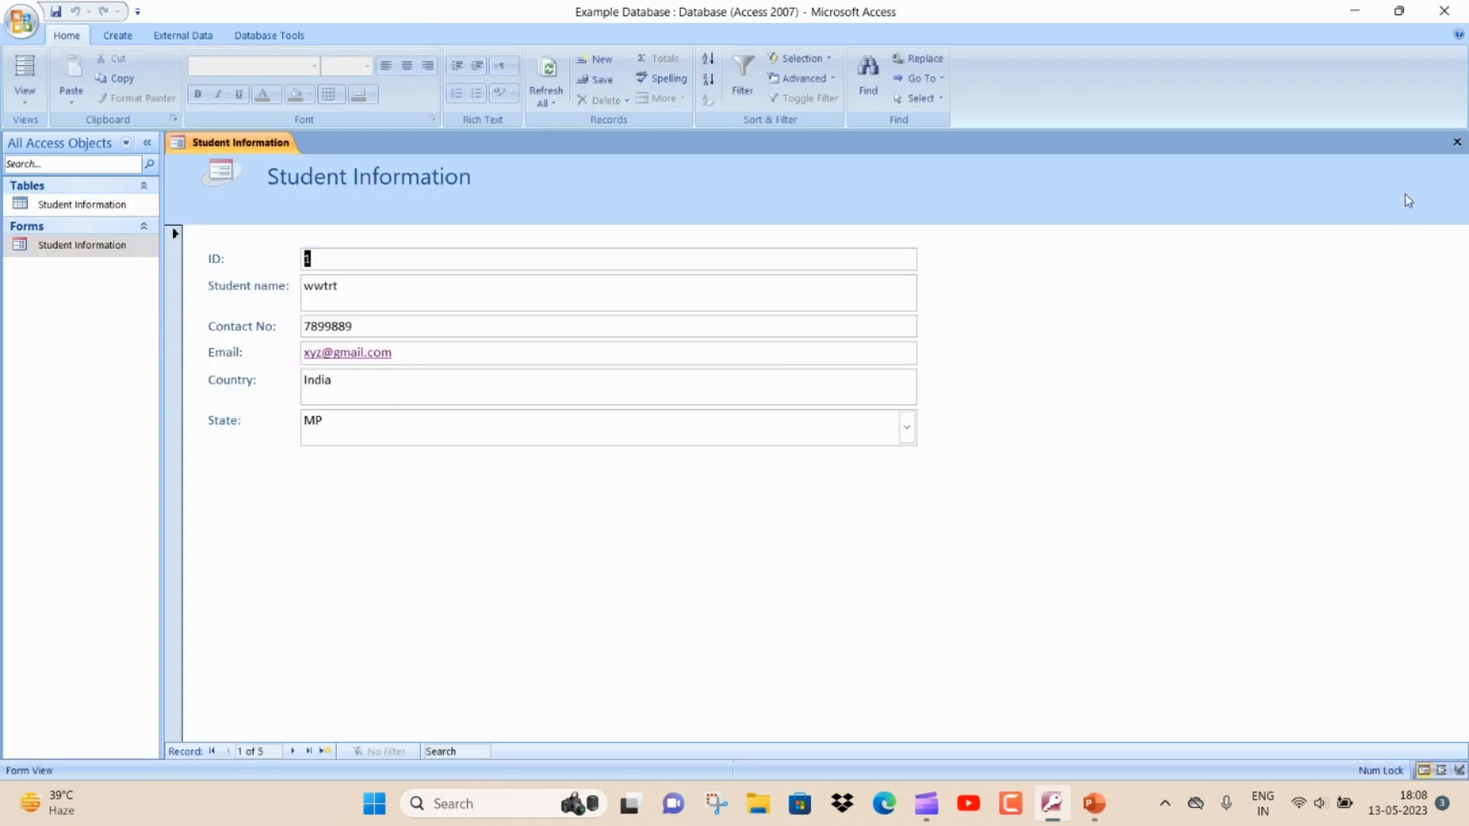
pyautogui.click(1457, 142)
pyautogui.rightClick(107, 244)
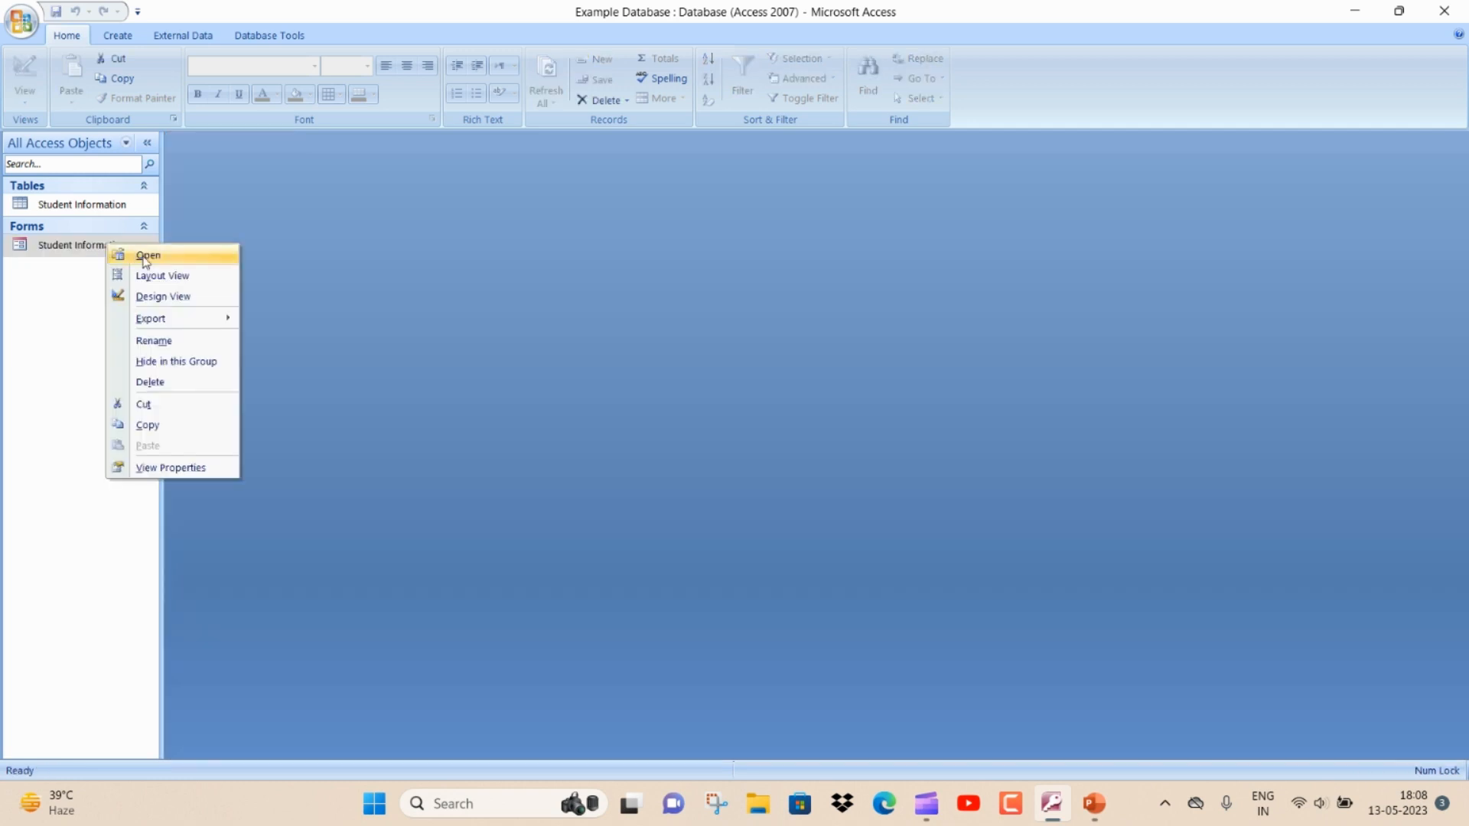
pyautogui.click(172, 296)
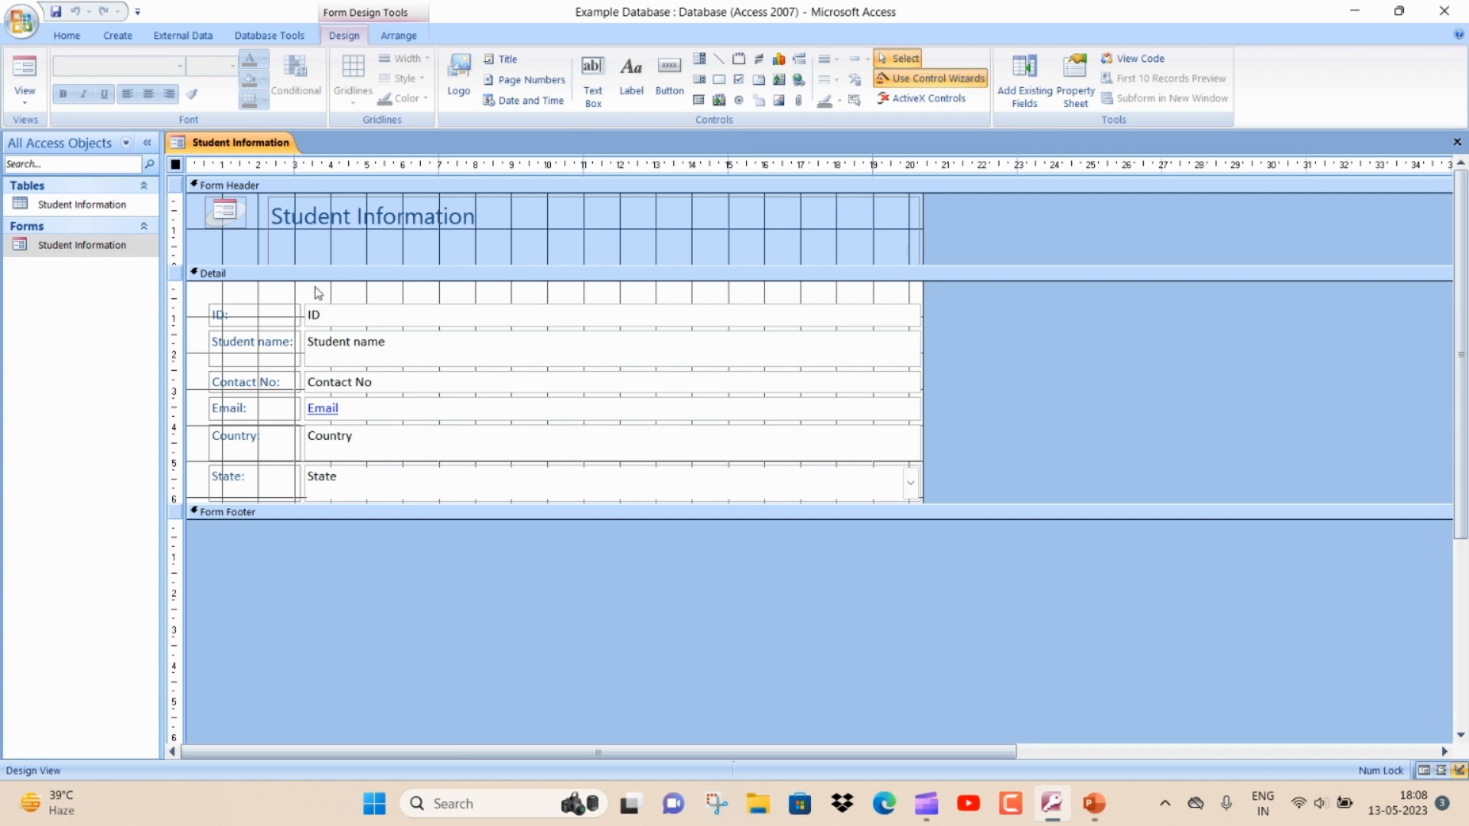
# Change the form header title to "Student Information System".
pyautogui.click(417, 223)
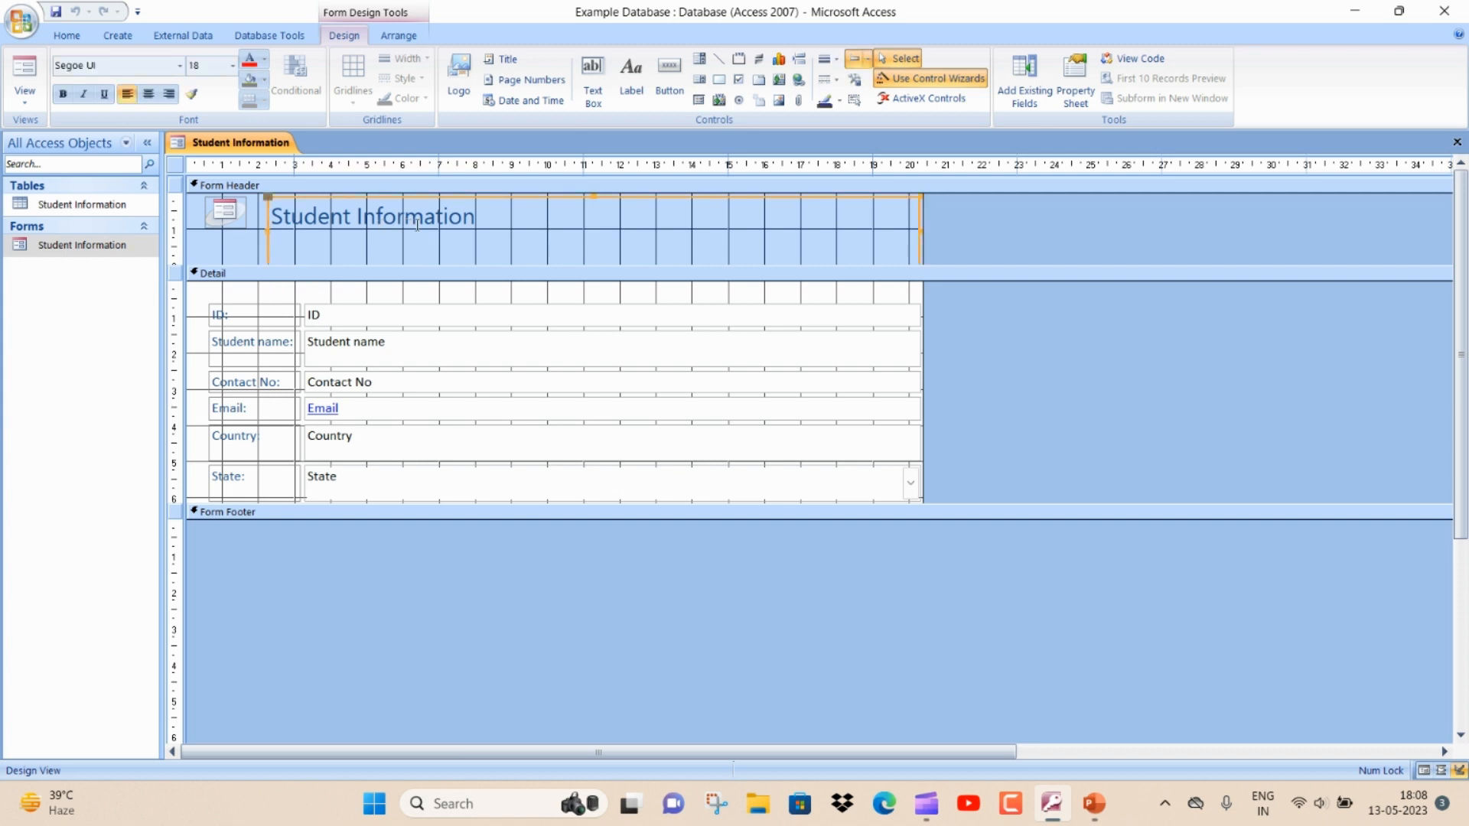
pyautogui.click(475, 215)
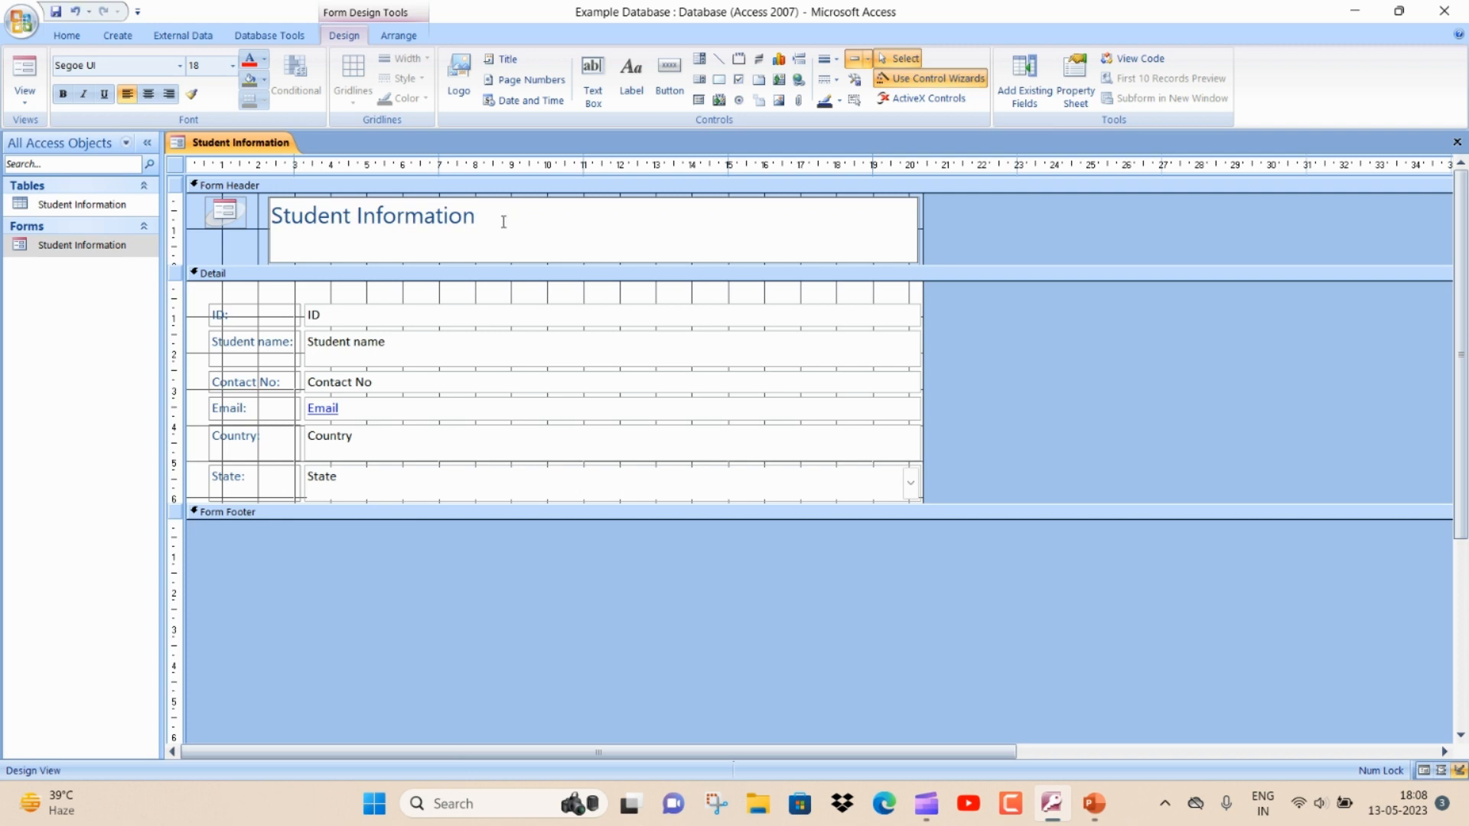
pyautogui.write('System')
pyautogui.click(503, 248)
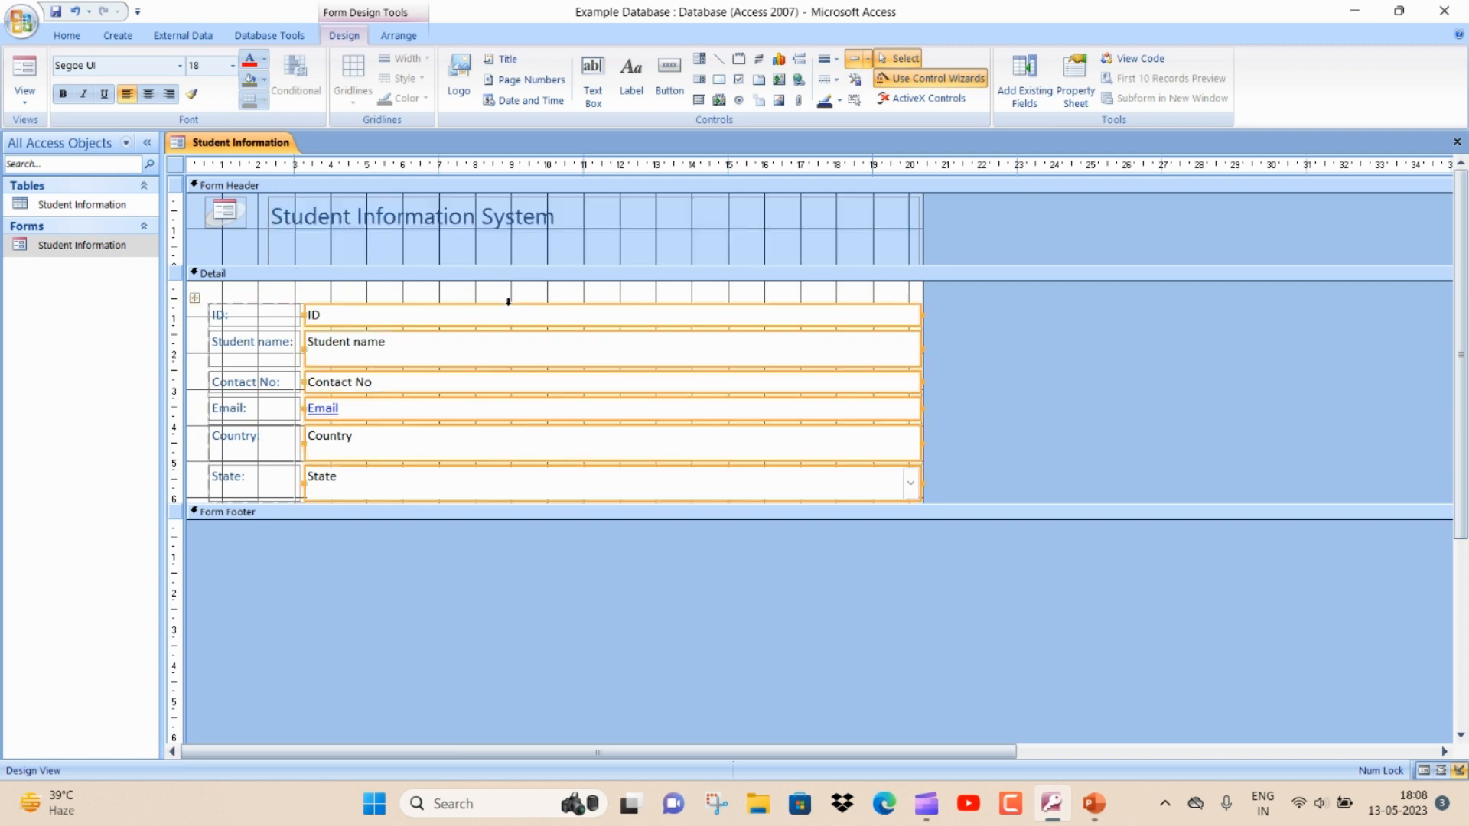
pyautogui.click(485, 232)
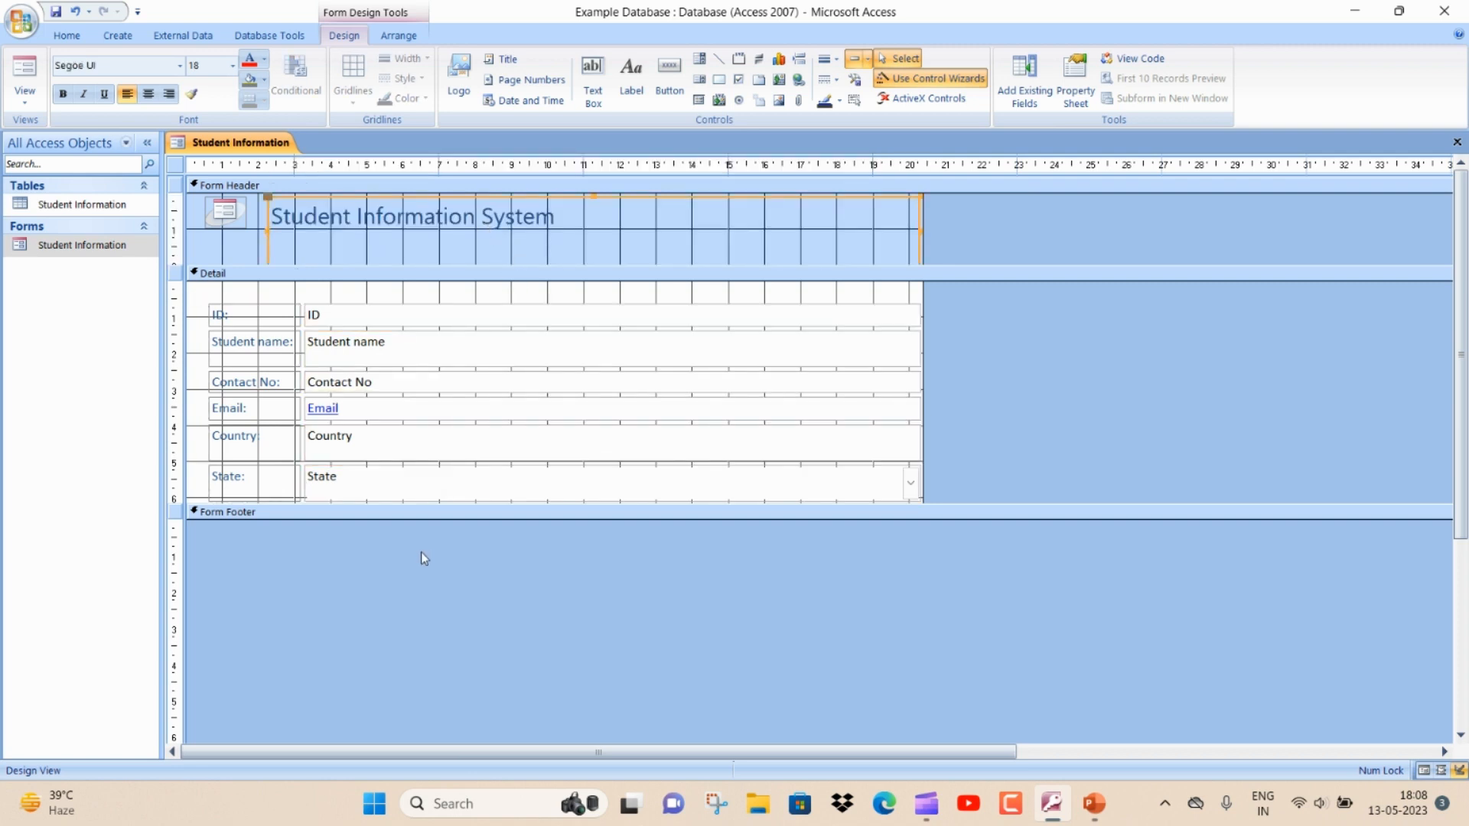
pyautogui.click(220, 320)
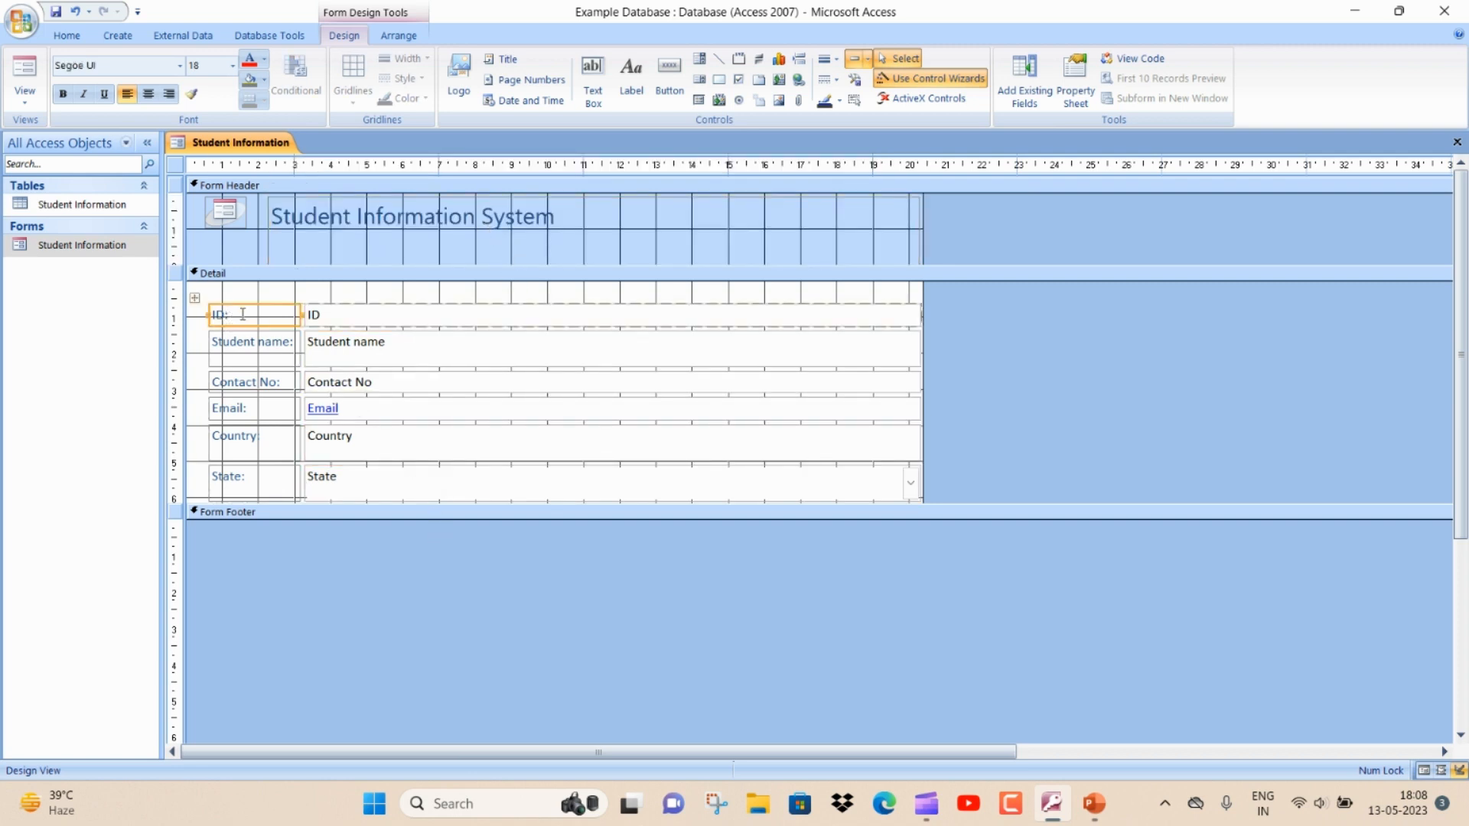
pyautogui.click(339, 317)
pyautogui.click(382, 358)
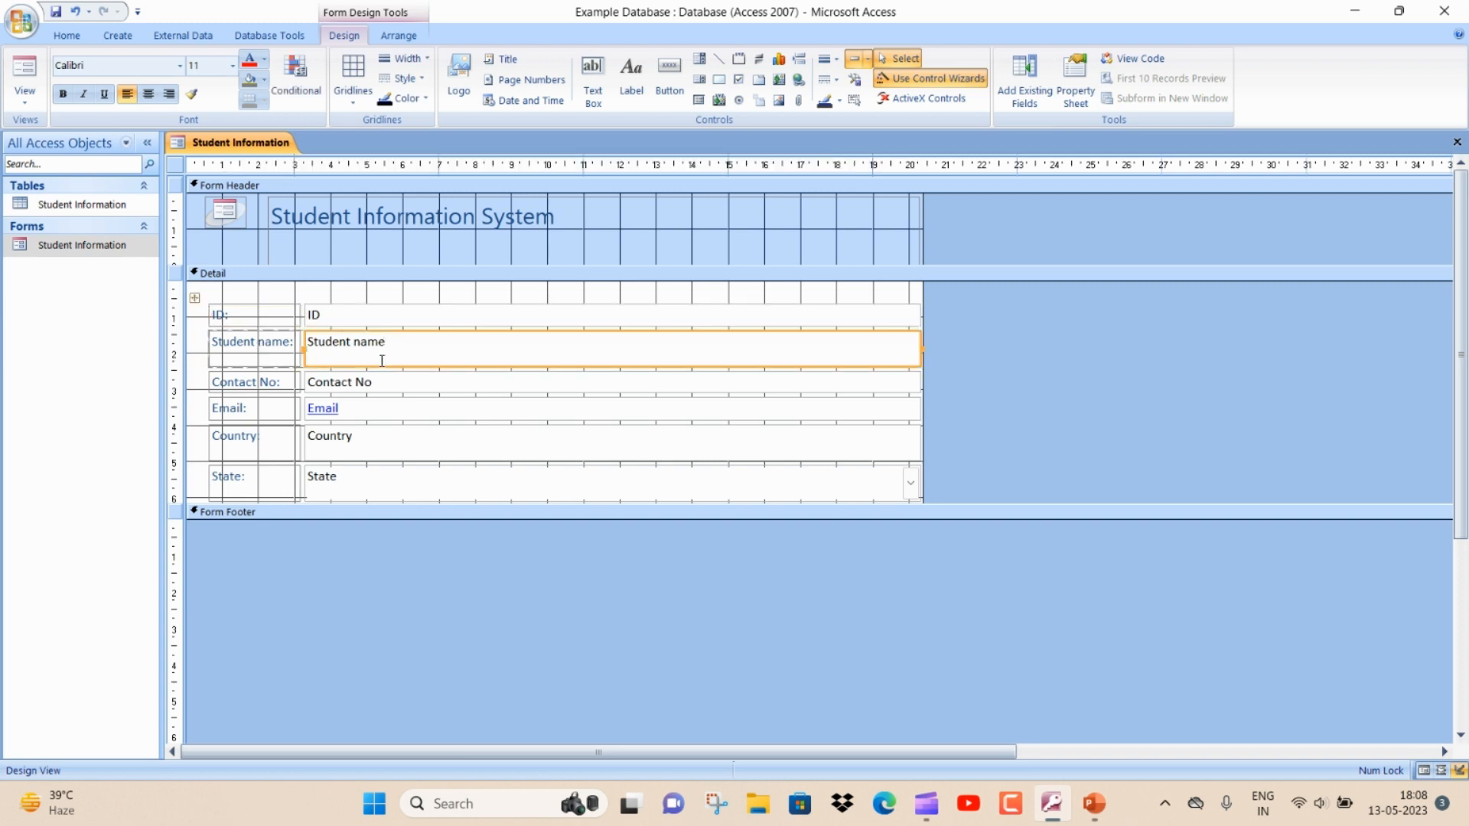
pyautogui.click(244, 321)
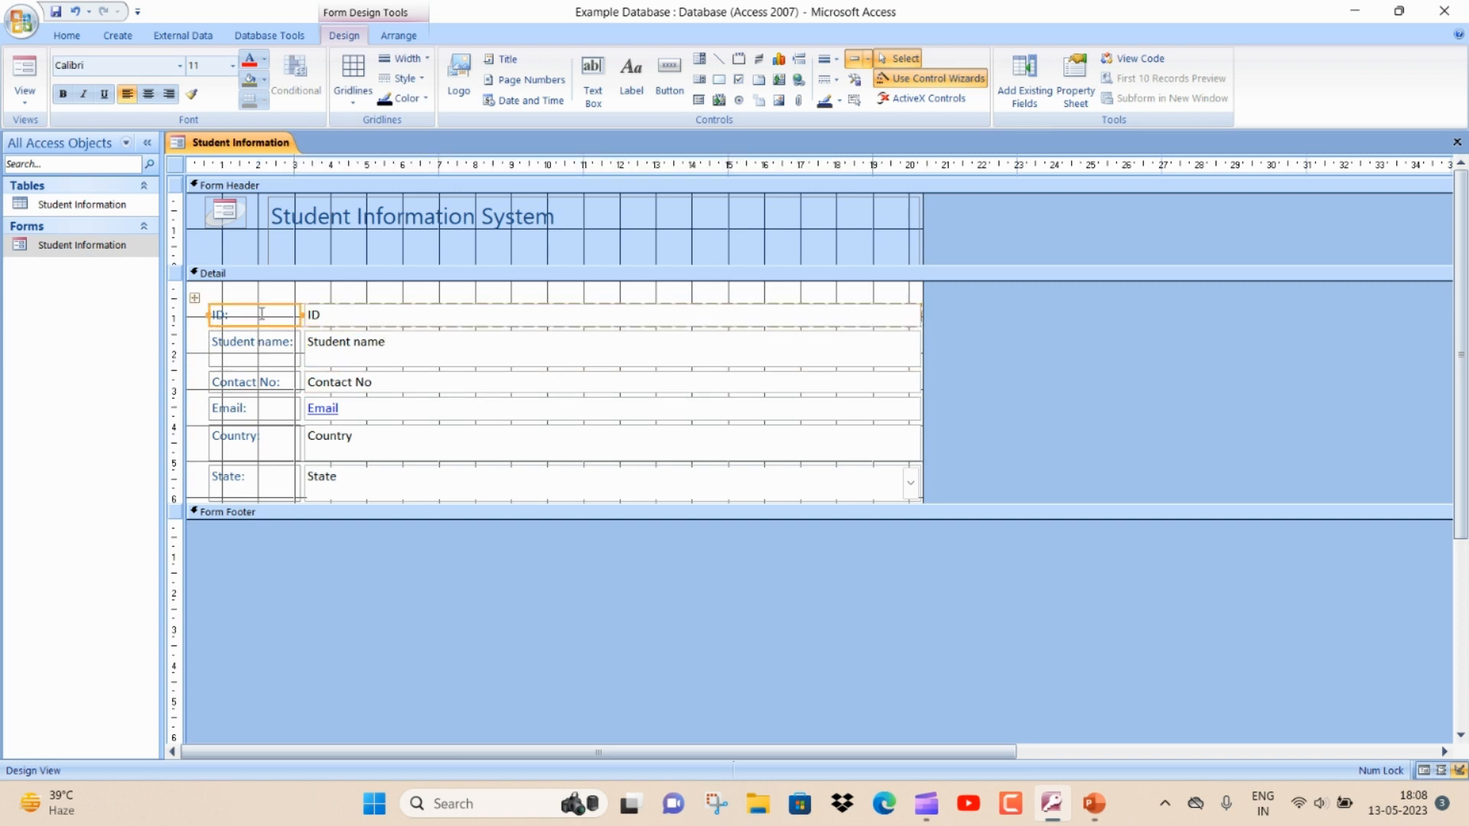
pyautogui.click(257, 344)
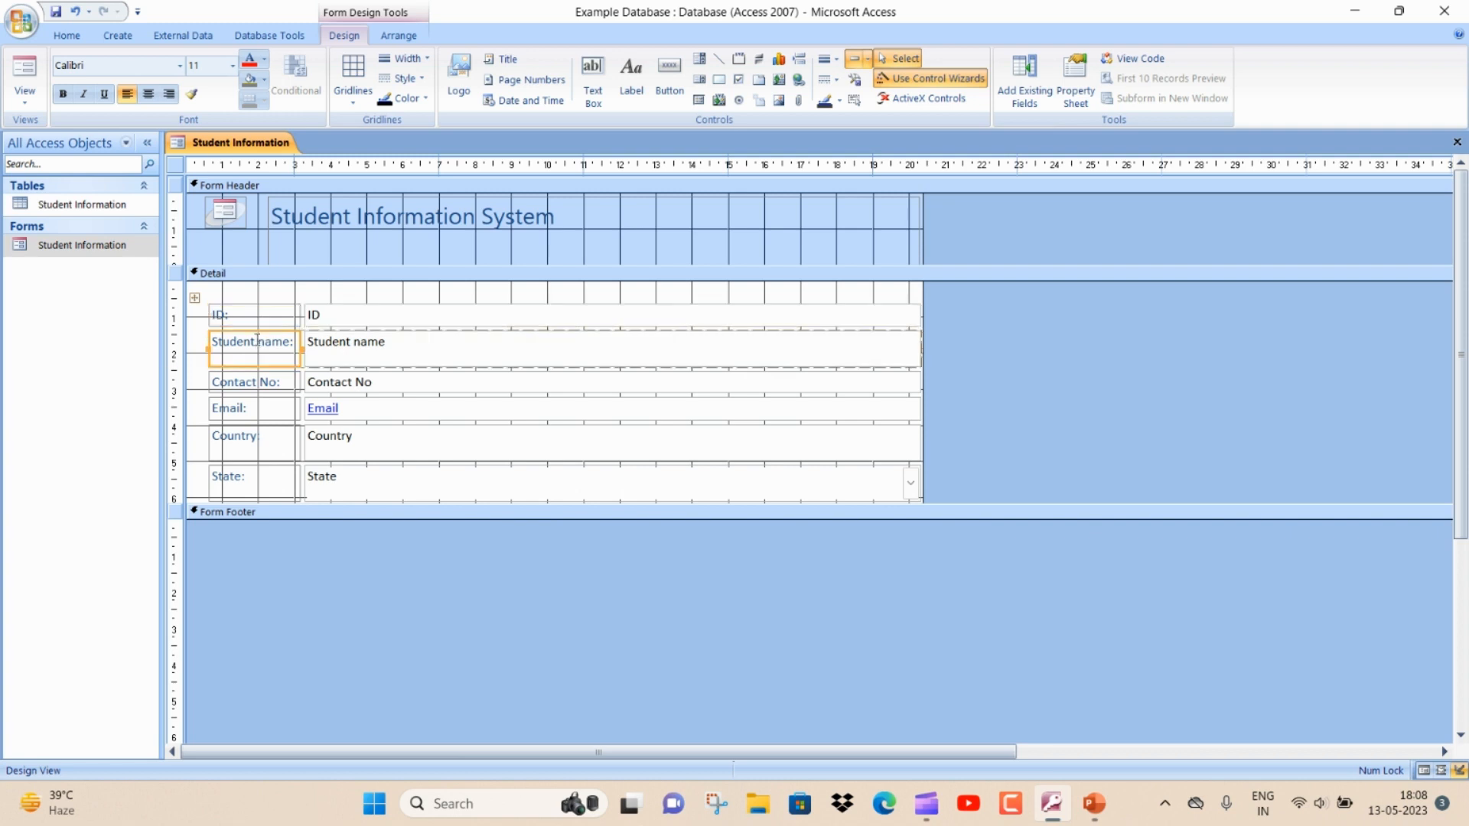
pyautogui.click(253, 320)
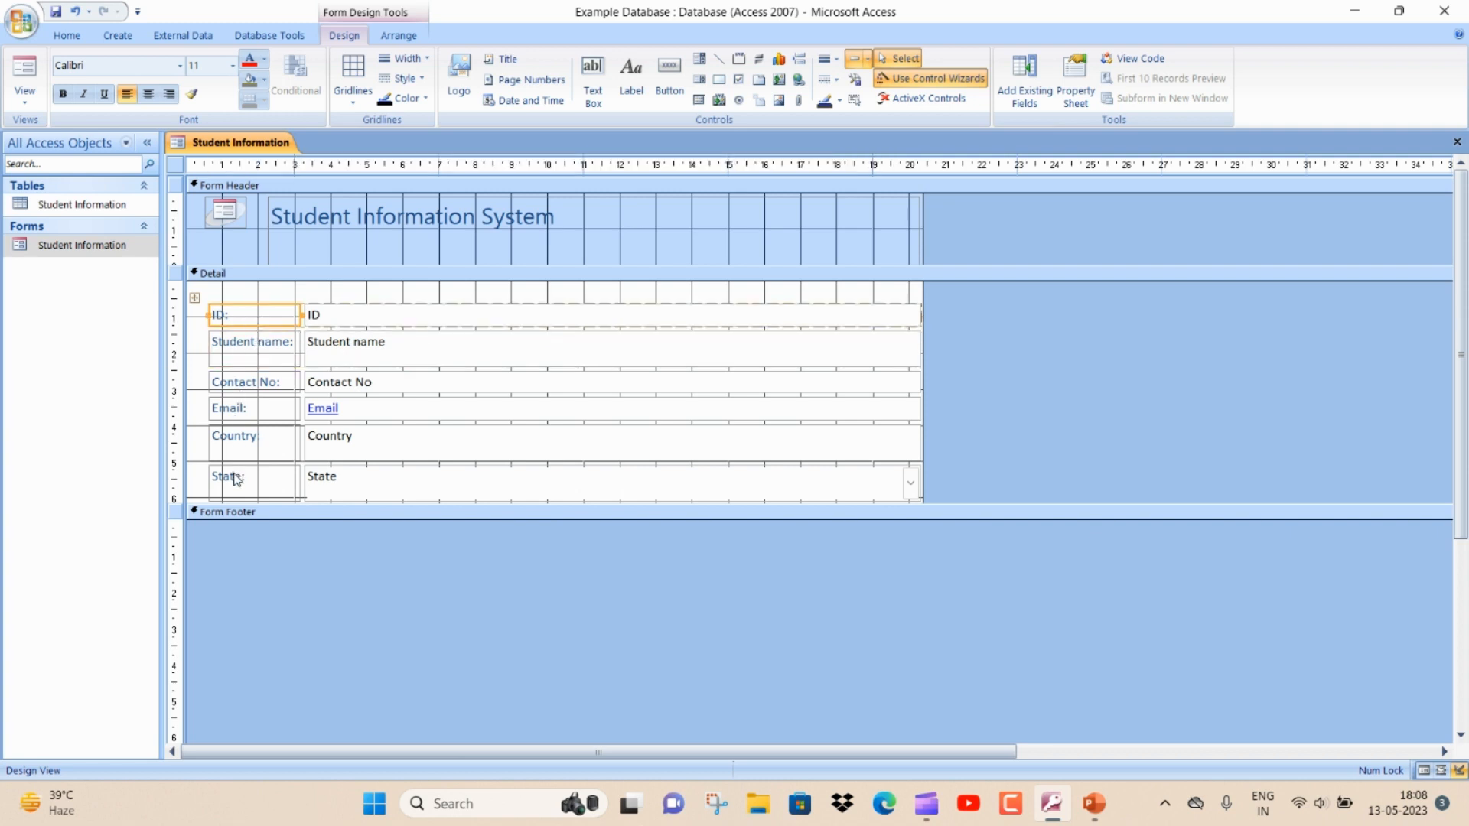
# Extend the Detail section below the State field and add a text button there labelled Add Record with the Add New Record action.
pyautogui.moveTo(367, 503); pyautogui.dragTo(362, 535)
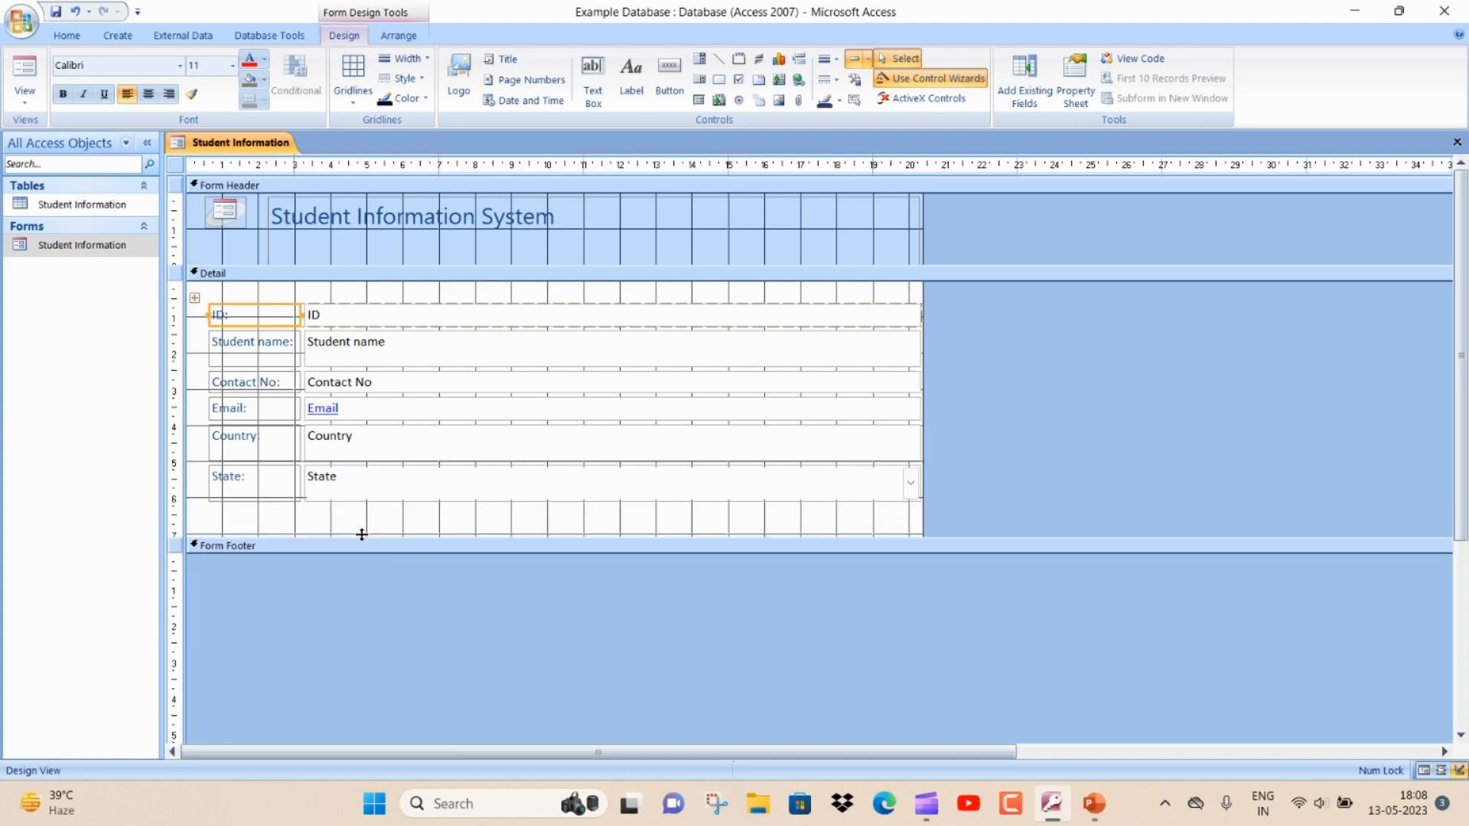
pyautogui.click(376, 520)
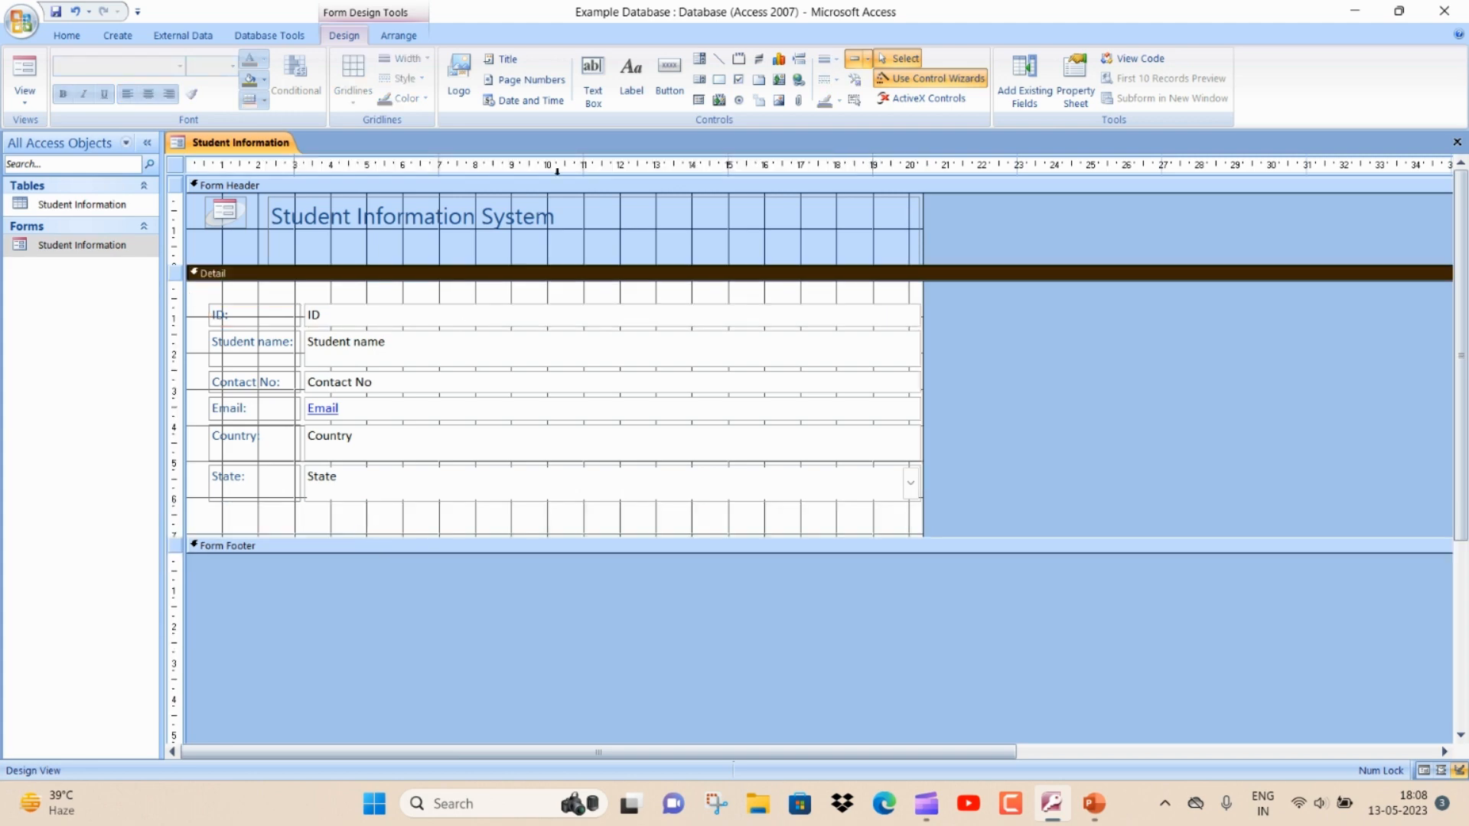
pyautogui.click(672, 73)
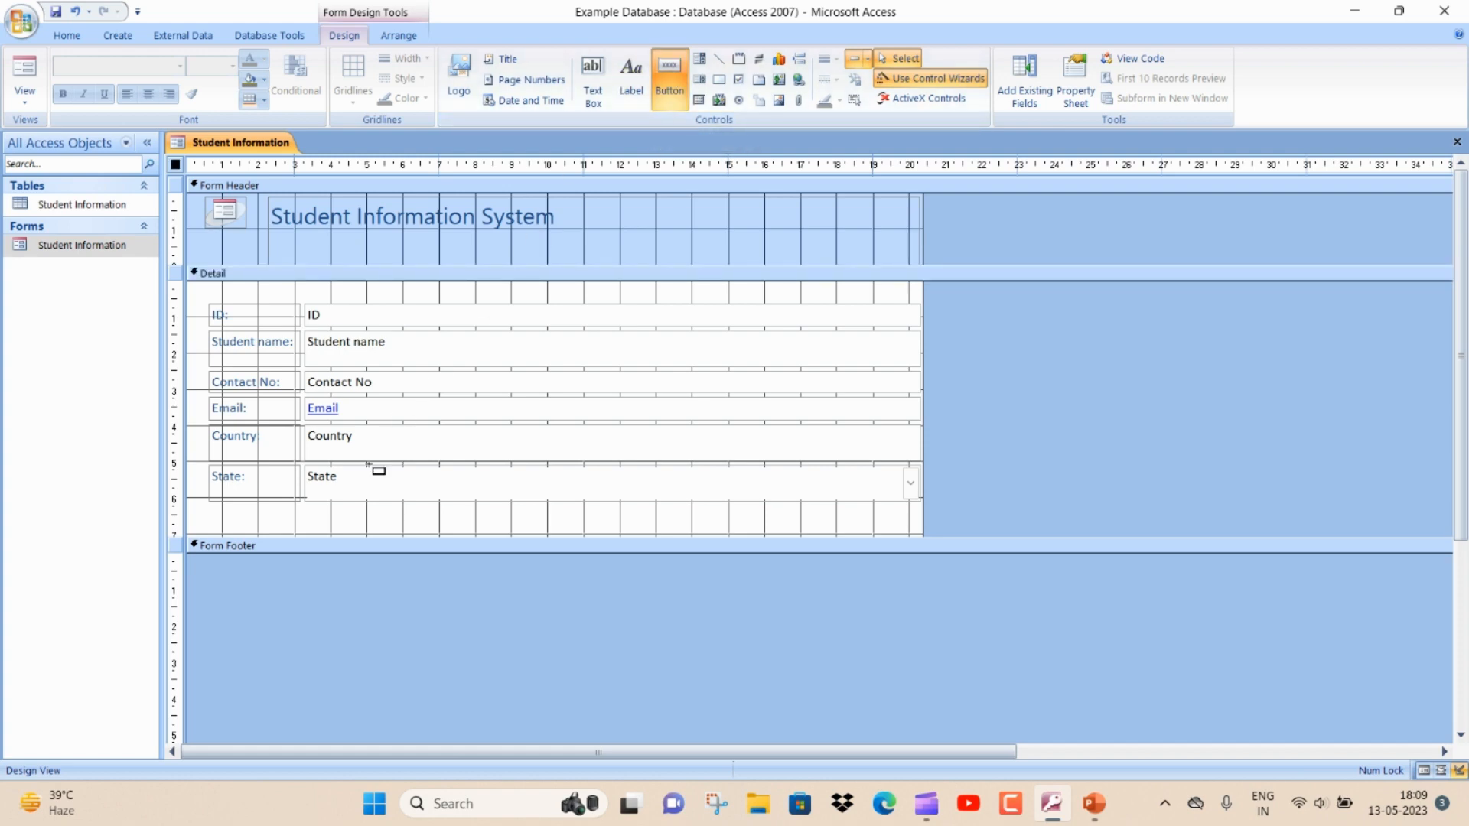
pyautogui.click(313, 515)
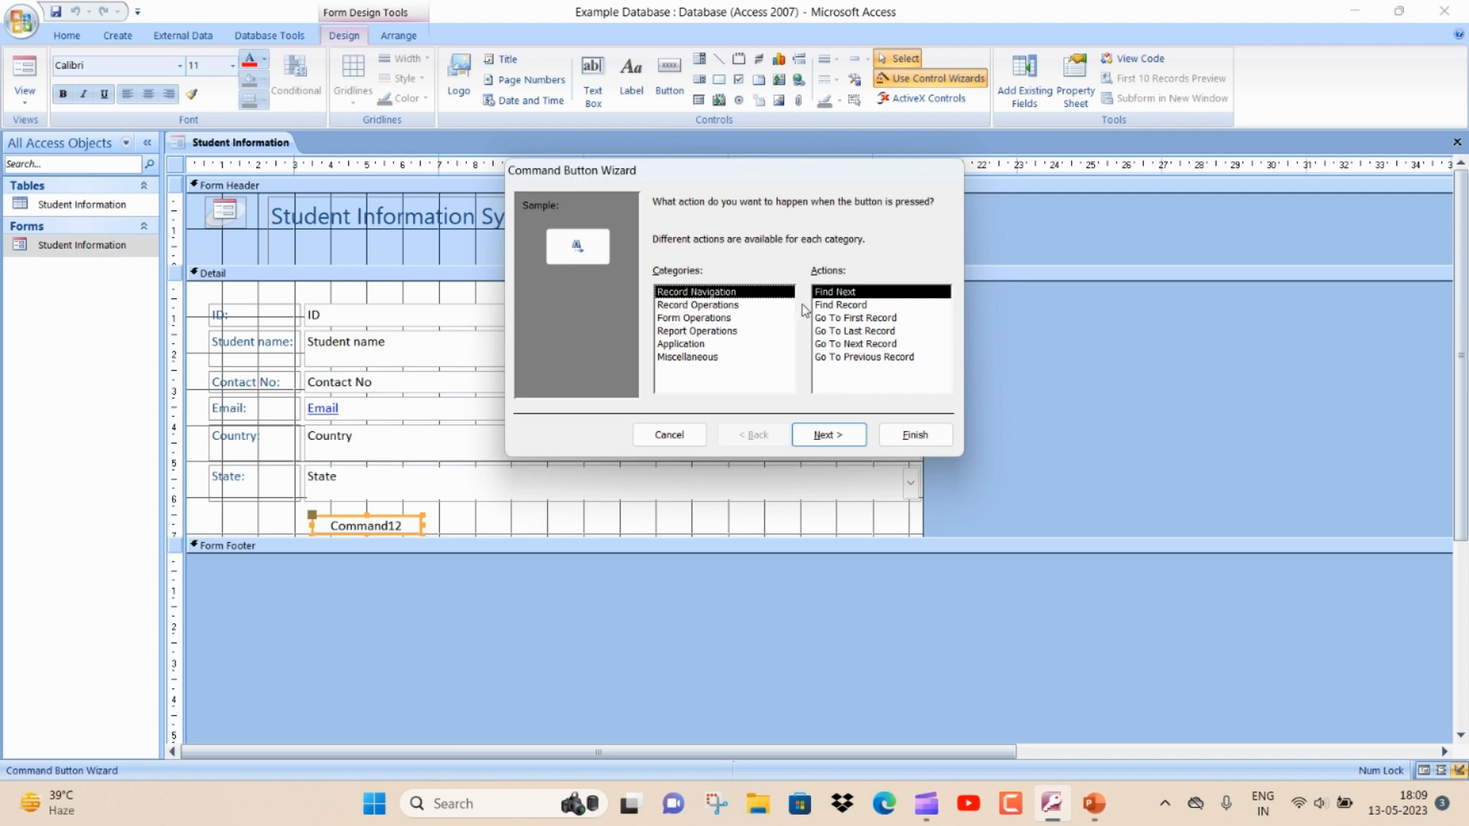
pyautogui.click(740, 305)
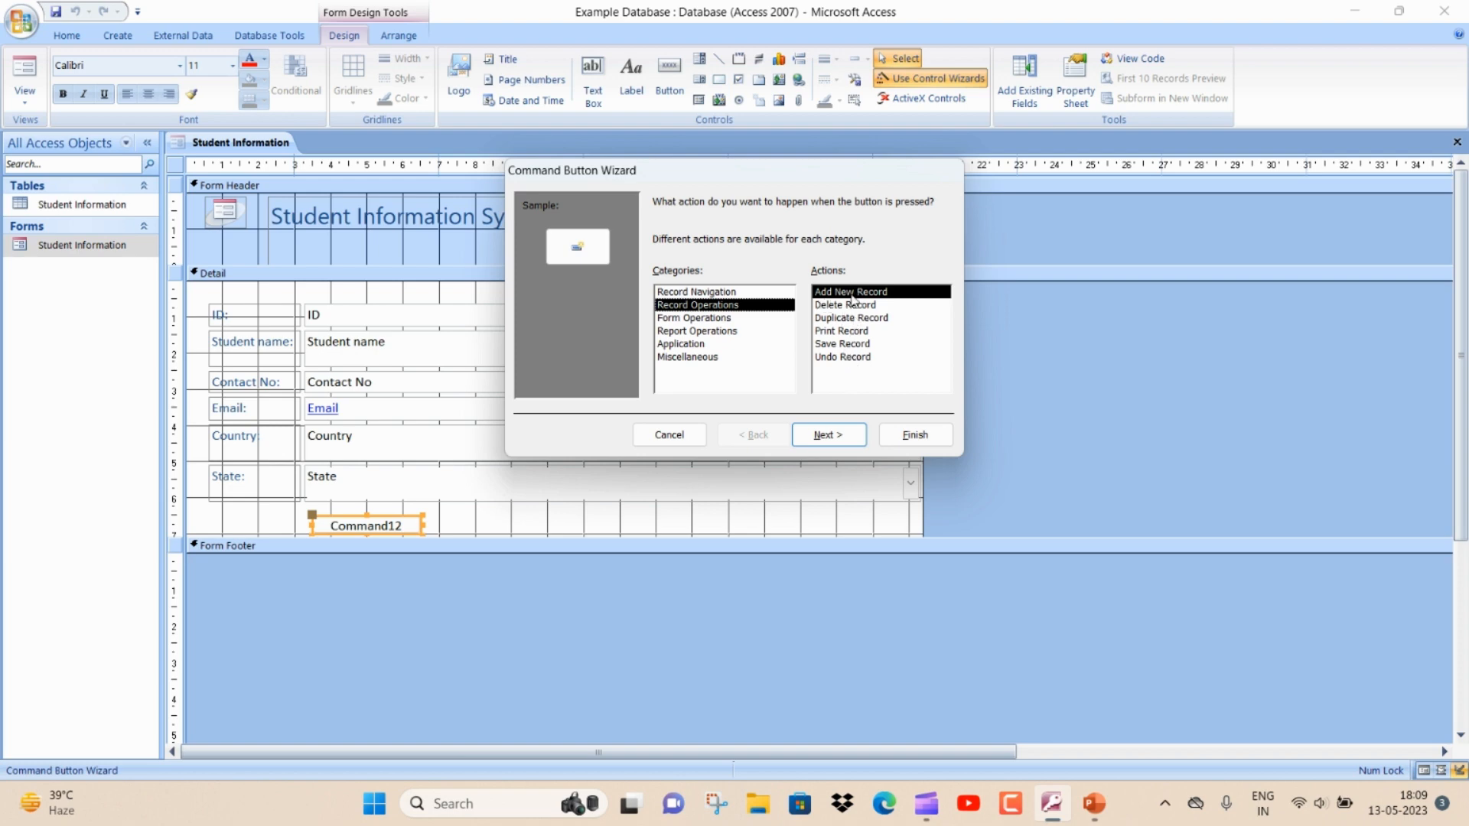
pyautogui.click(830, 436)
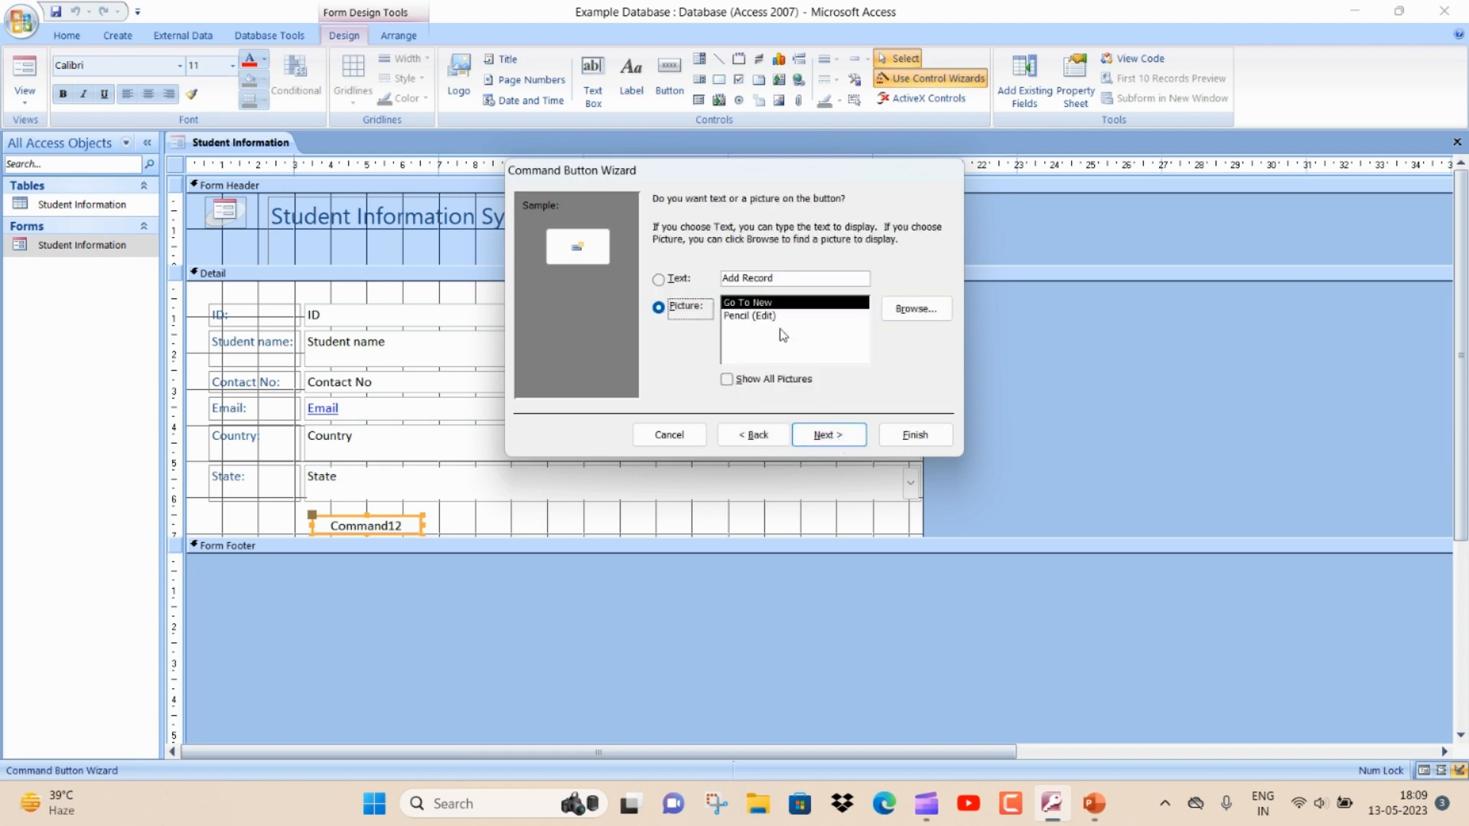
pyautogui.click(664, 280)
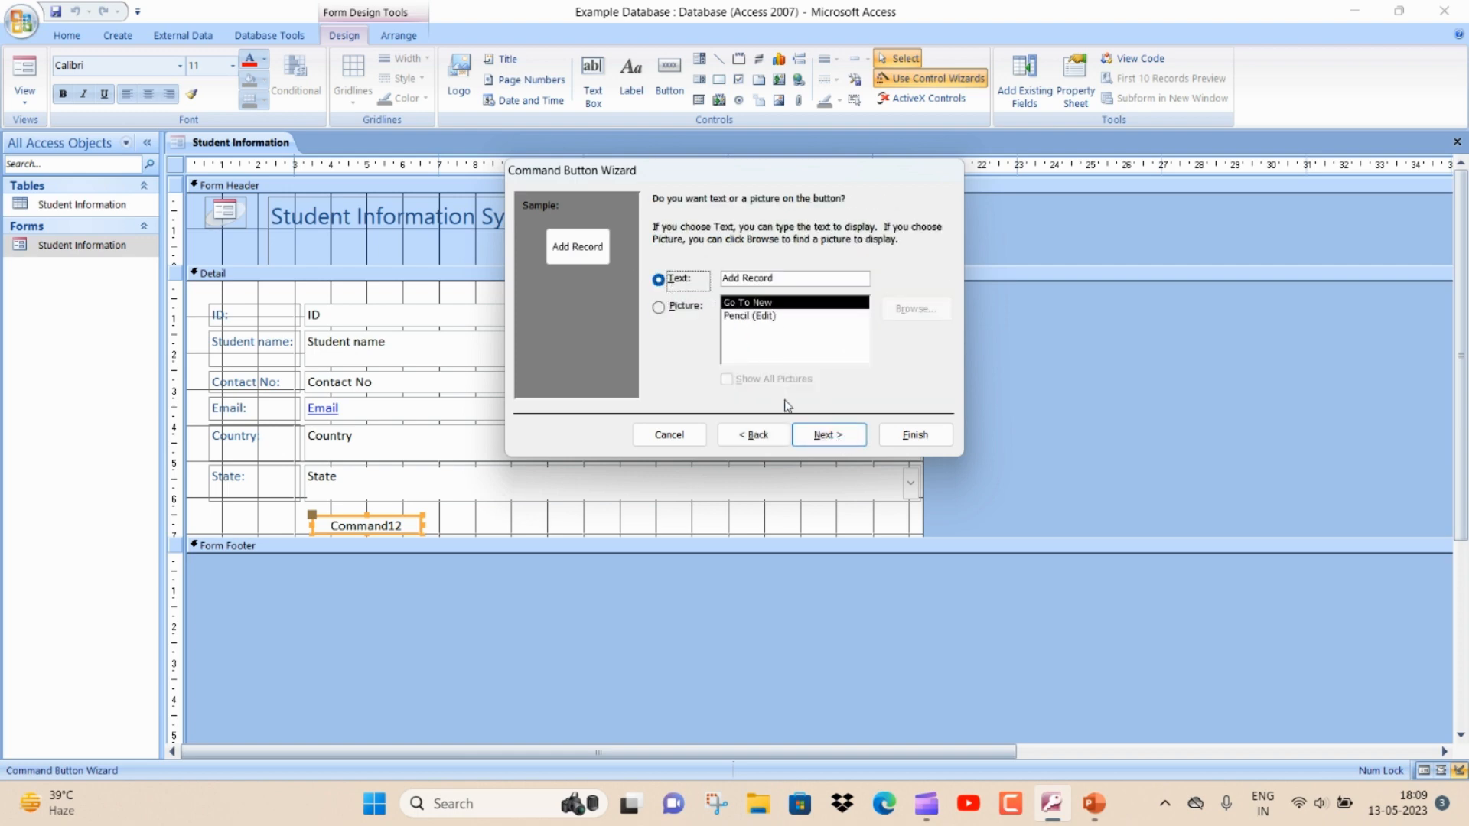
pyautogui.click(813, 436)
pyautogui.click(901, 442)
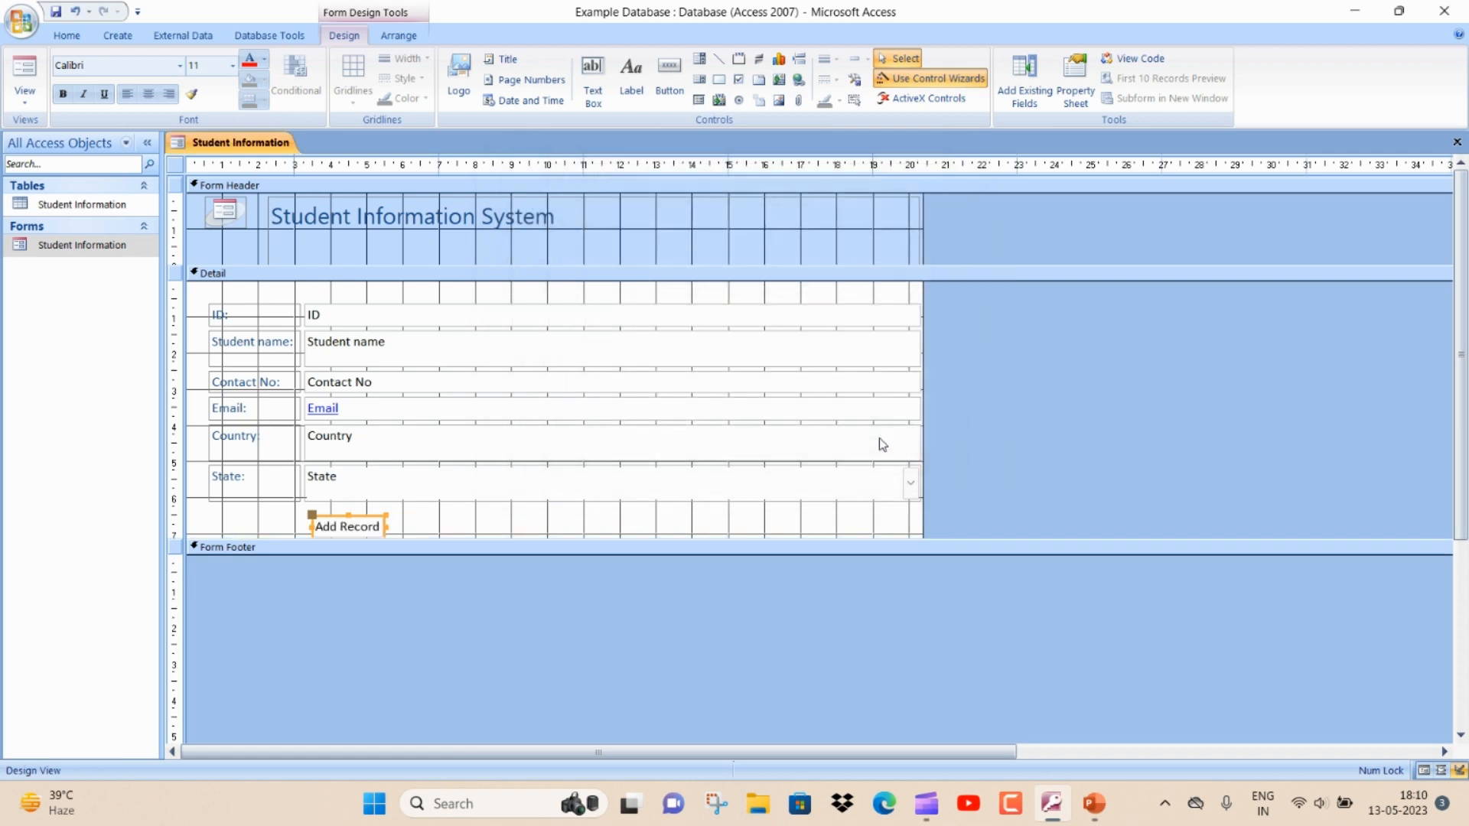
# Add a text button labelled Delete Record beside Add Record, using the Delete Record action from Record Operations.
pyautogui.click(683, 91)
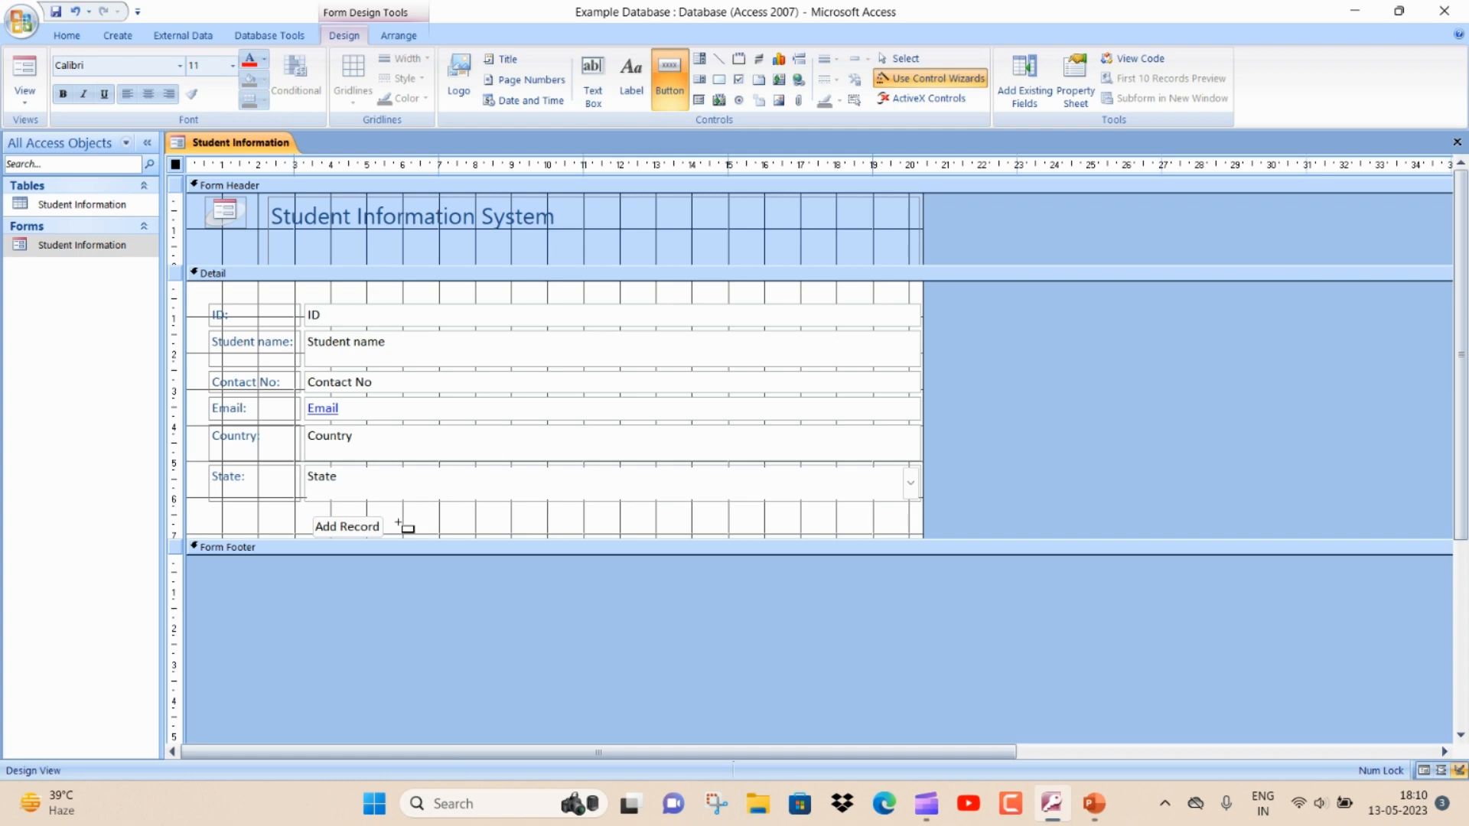
pyautogui.moveTo(398, 522); pyautogui.dragTo(509, 540)
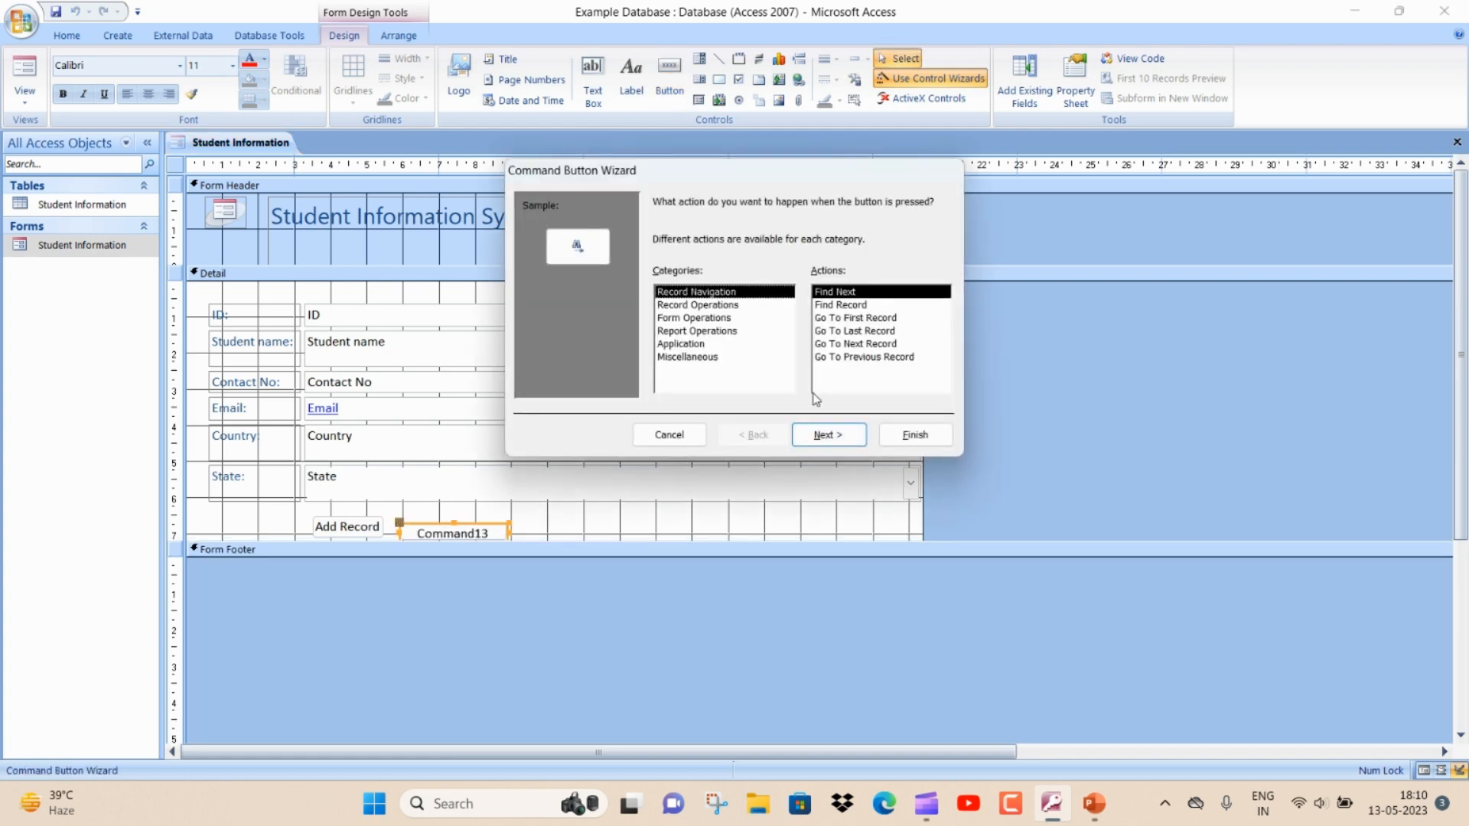
pyautogui.click(733, 312)
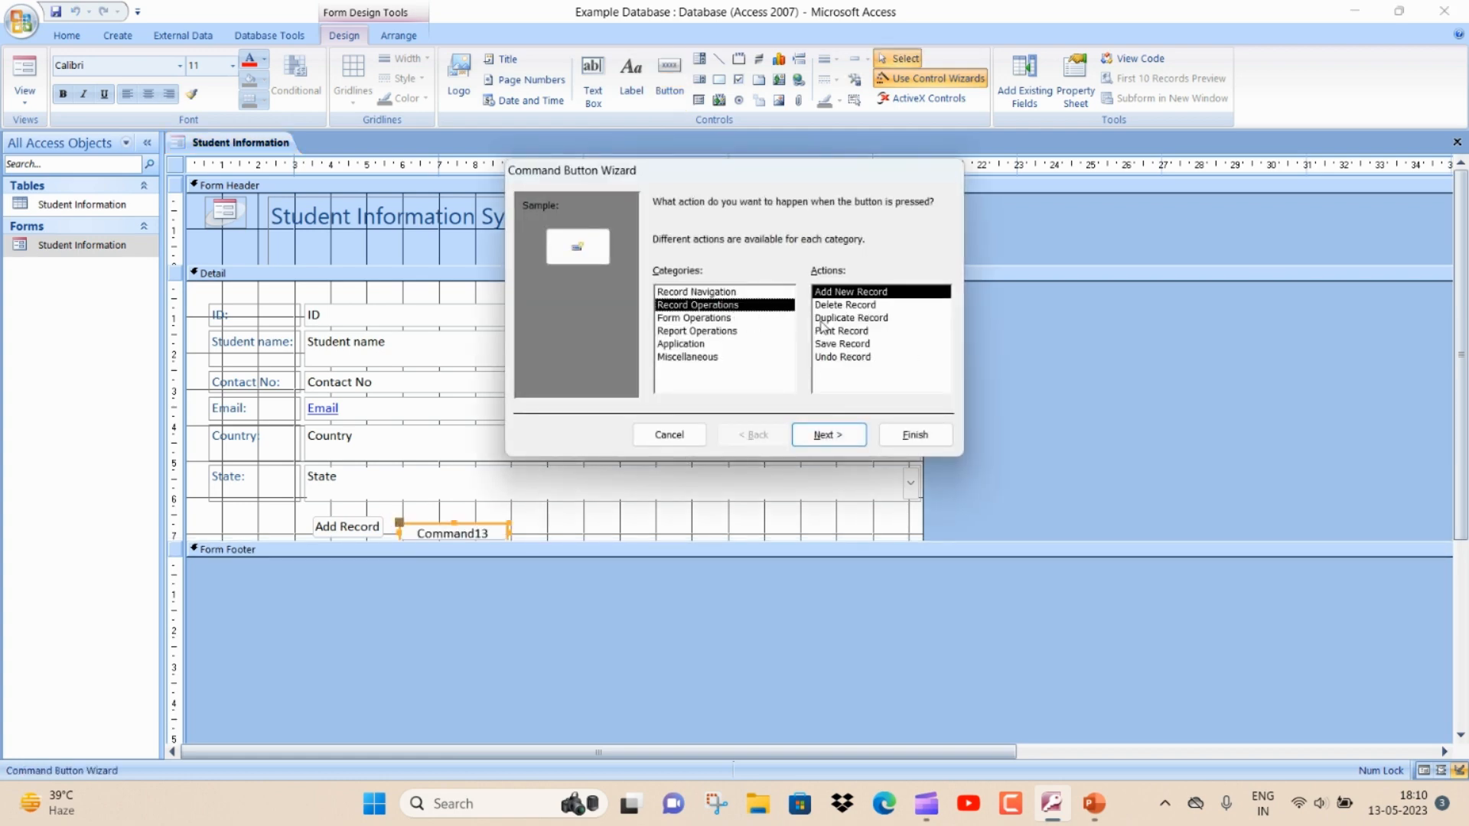
pyautogui.click(837, 306)
pyautogui.click(839, 438)
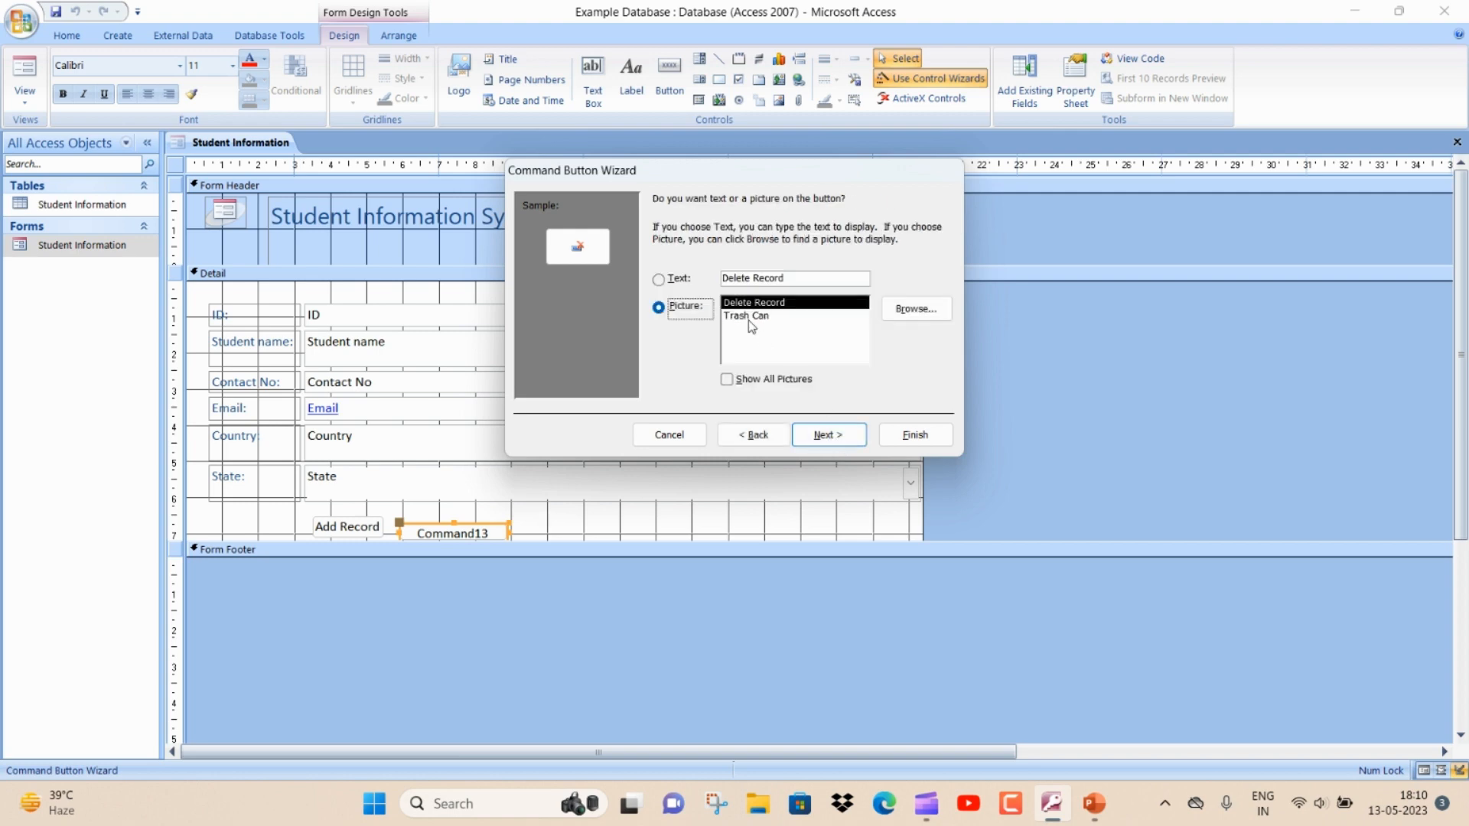
pyautogui.click(677, 280)
pyautogui.click(826, 434)
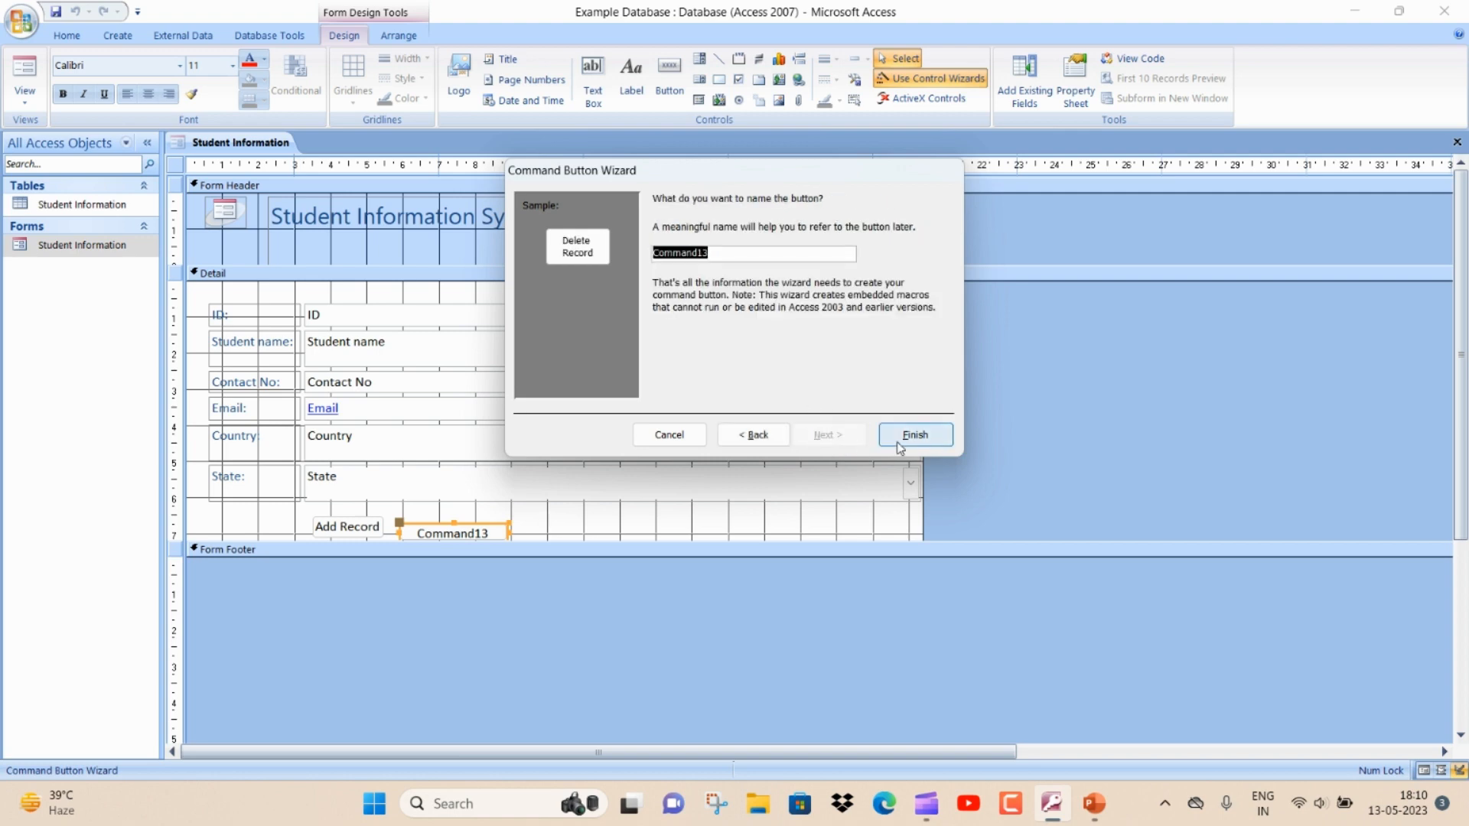
pyautogui.click(899, 448)
# Add a text button labelled Duplicate Record beside Delete Record, using the Duplicate Record action from Record Operations.
pyautogui.click(673, 96)
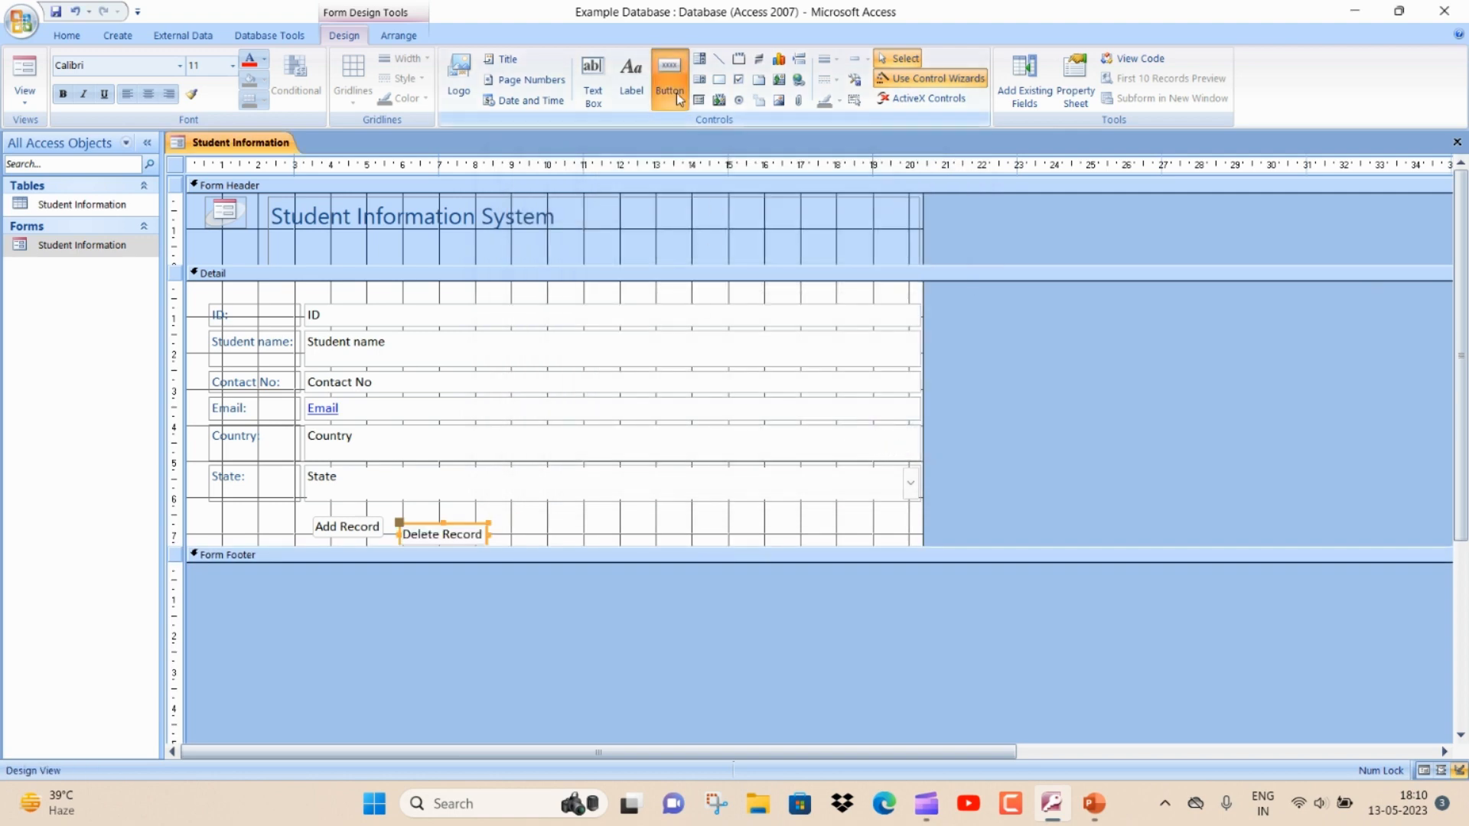
pyautogui.click(497, 524)
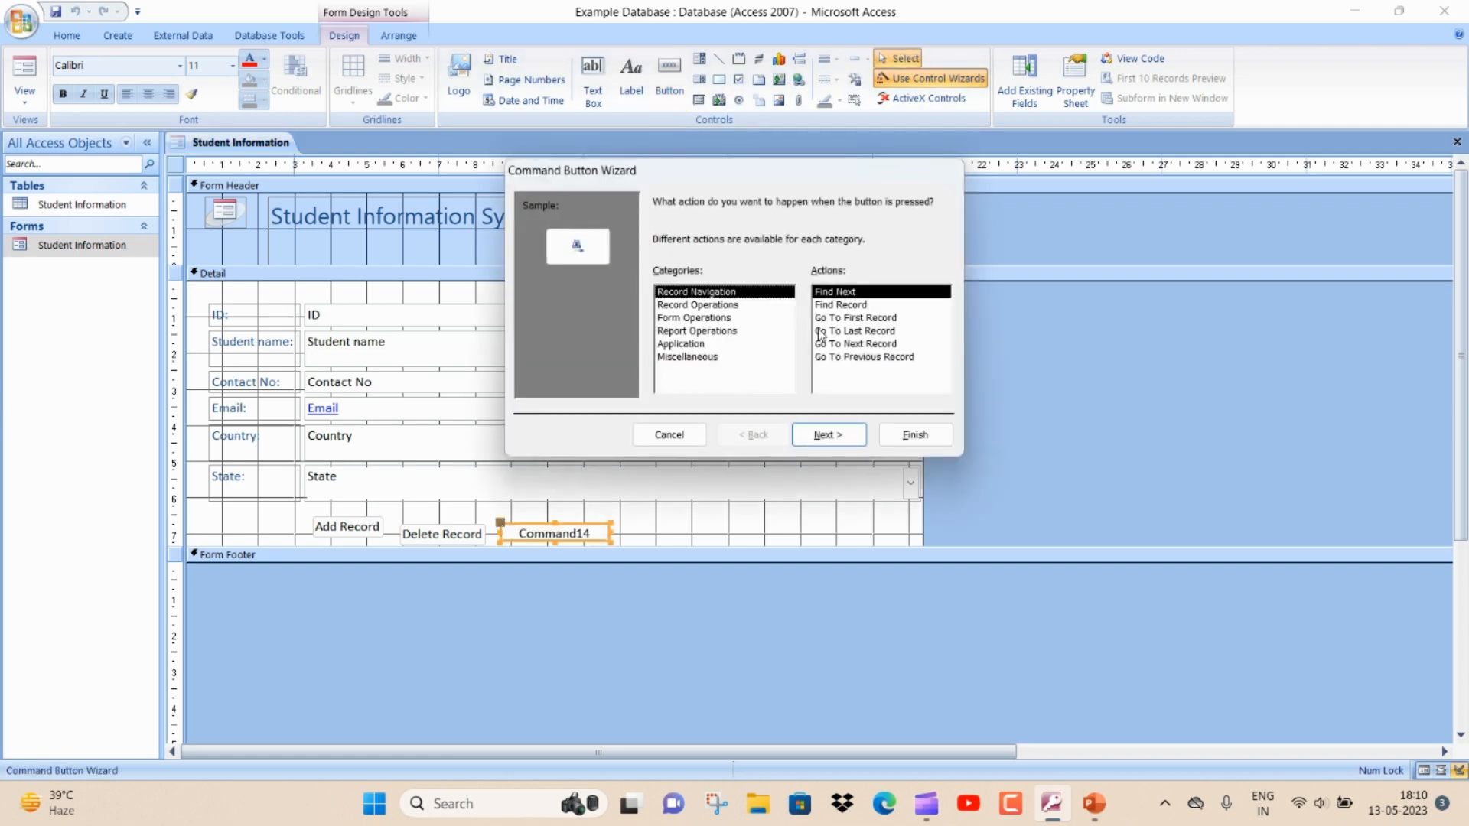
pyautogui.click(711, 306)
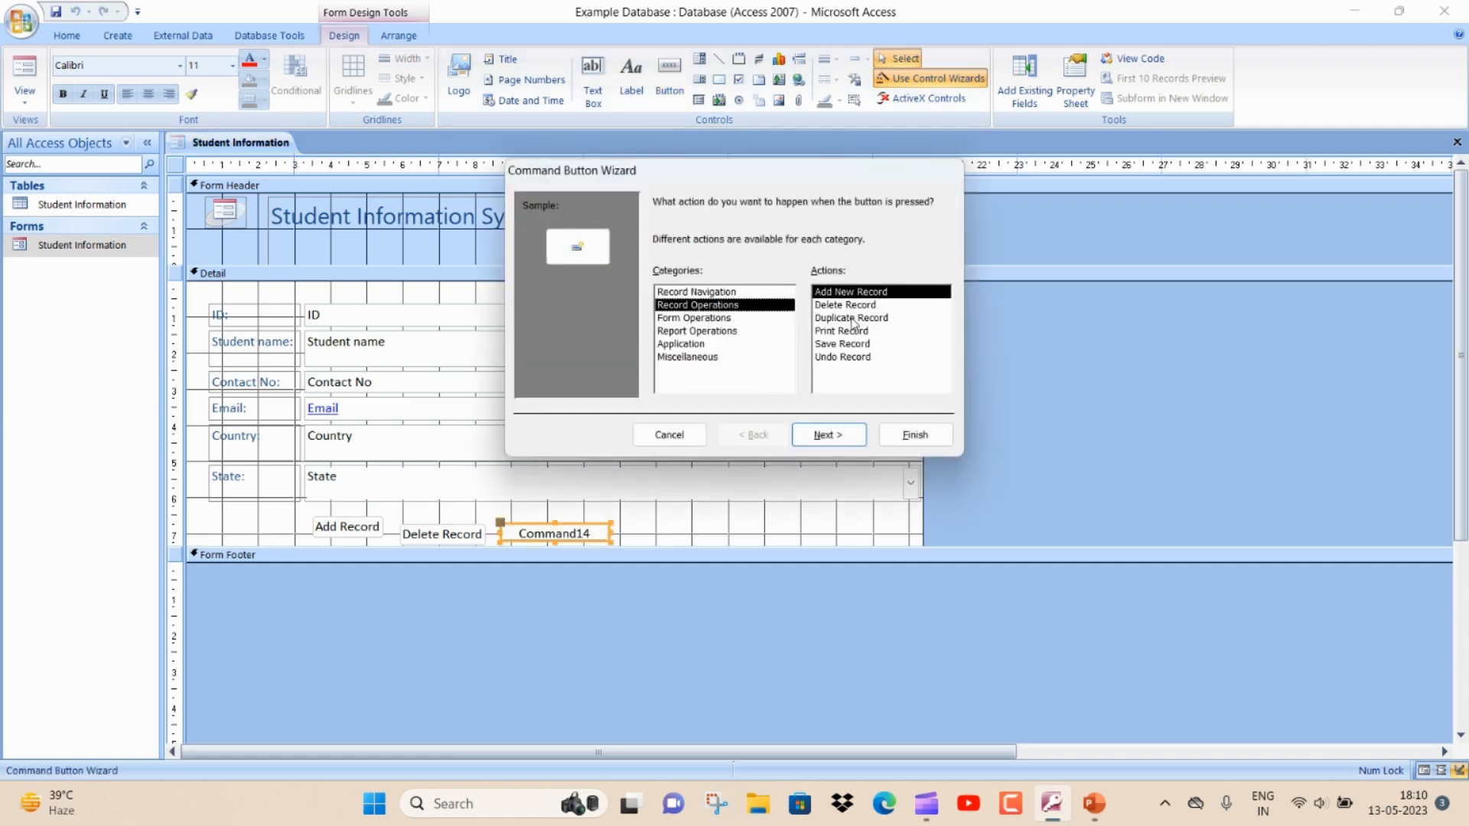
pyautogui.click(854, 318)
pyautogui.click(842, 433)
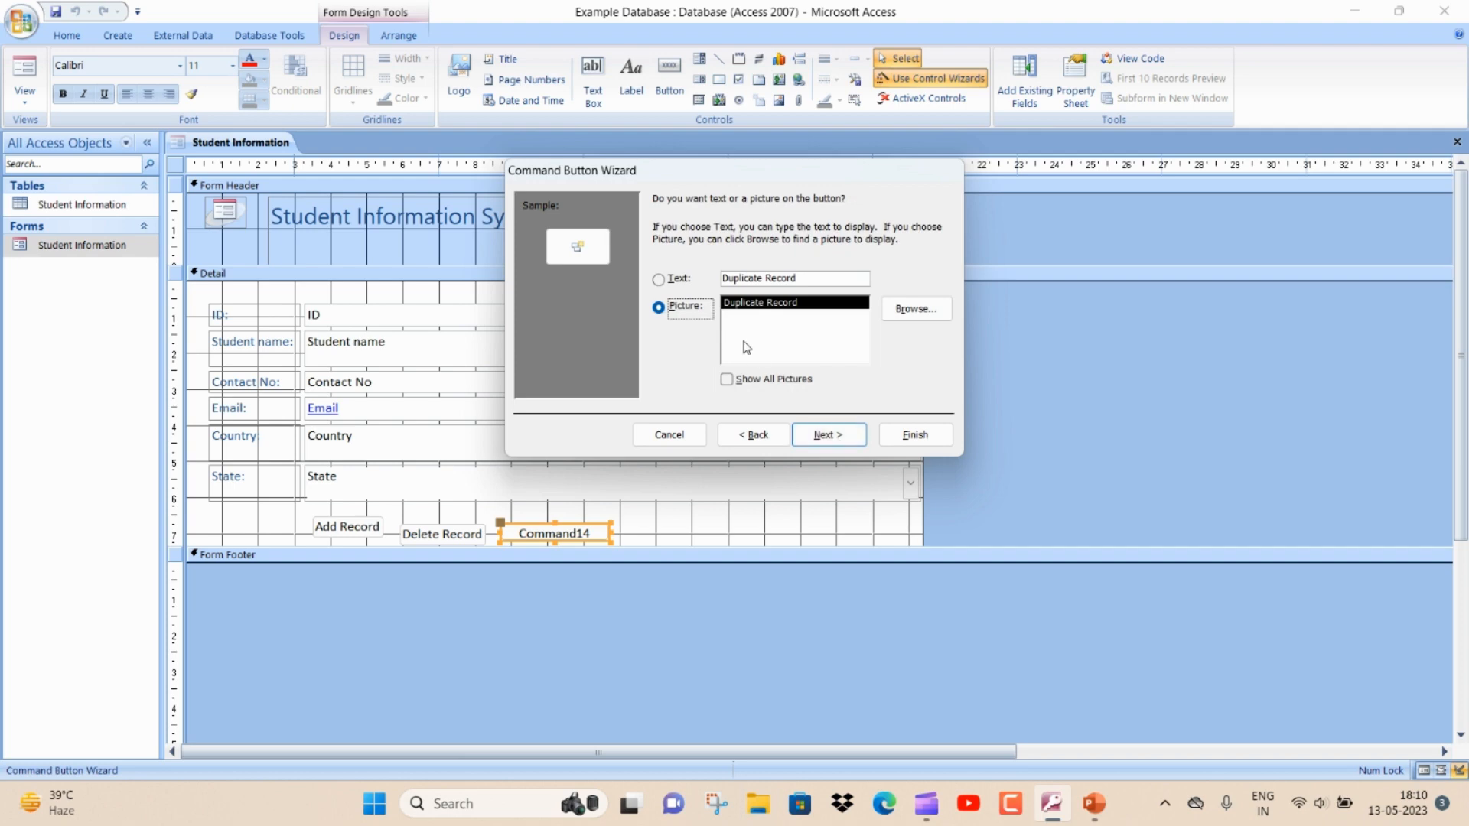
pyautogui.click(677, 279)
pyautogui.click(829, 435)
pyautogui.click(915, 435)
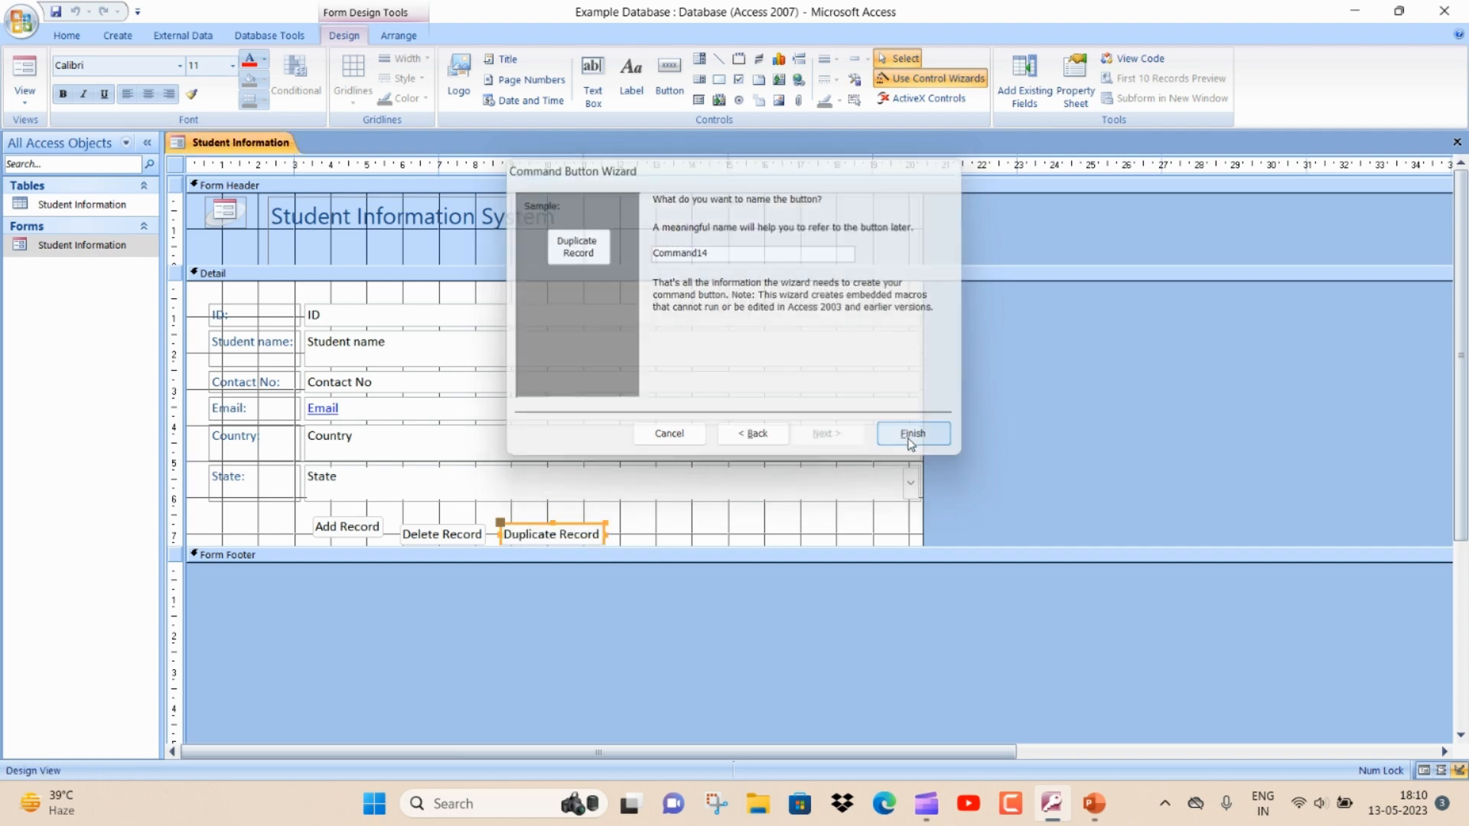
# Add a text button labelled Save Record beside Duplicate Record, using the Save Record action from Record Operations.
pyautogui.click(669, 73)
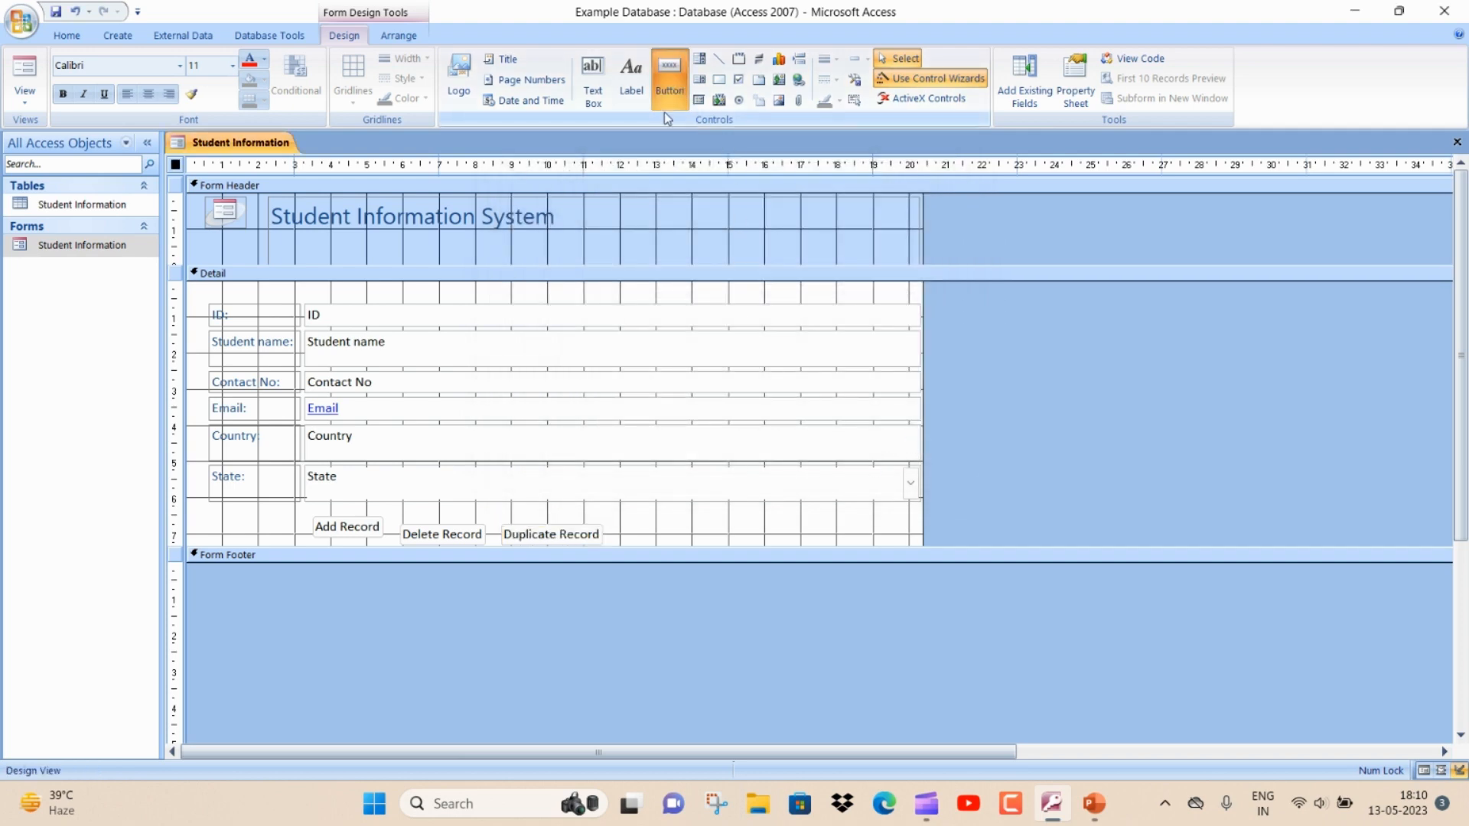
pyautogui.click(627, 526)
pyautogui.click(722, 306)
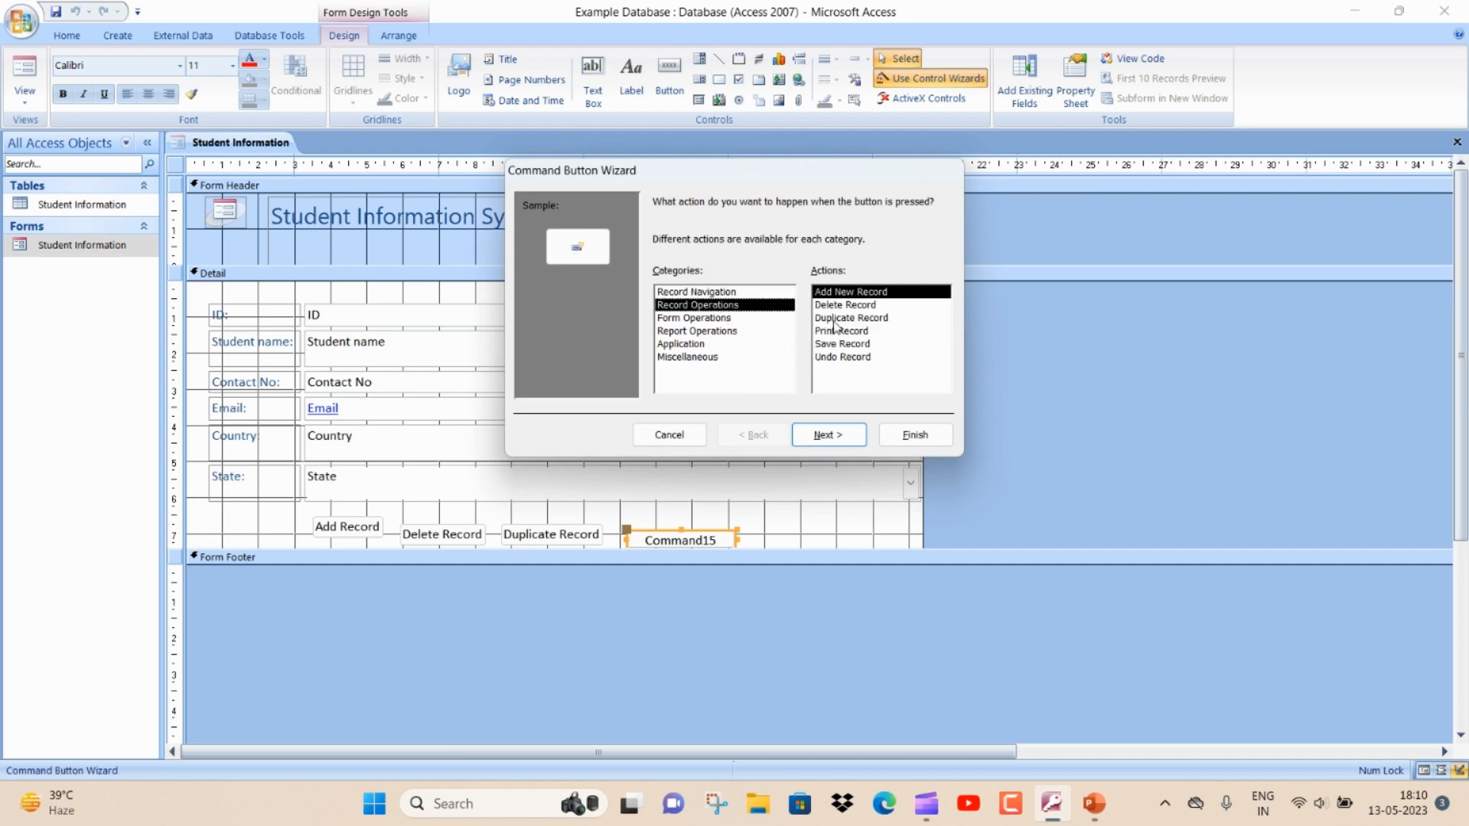
pyautogui.click(844, 345)
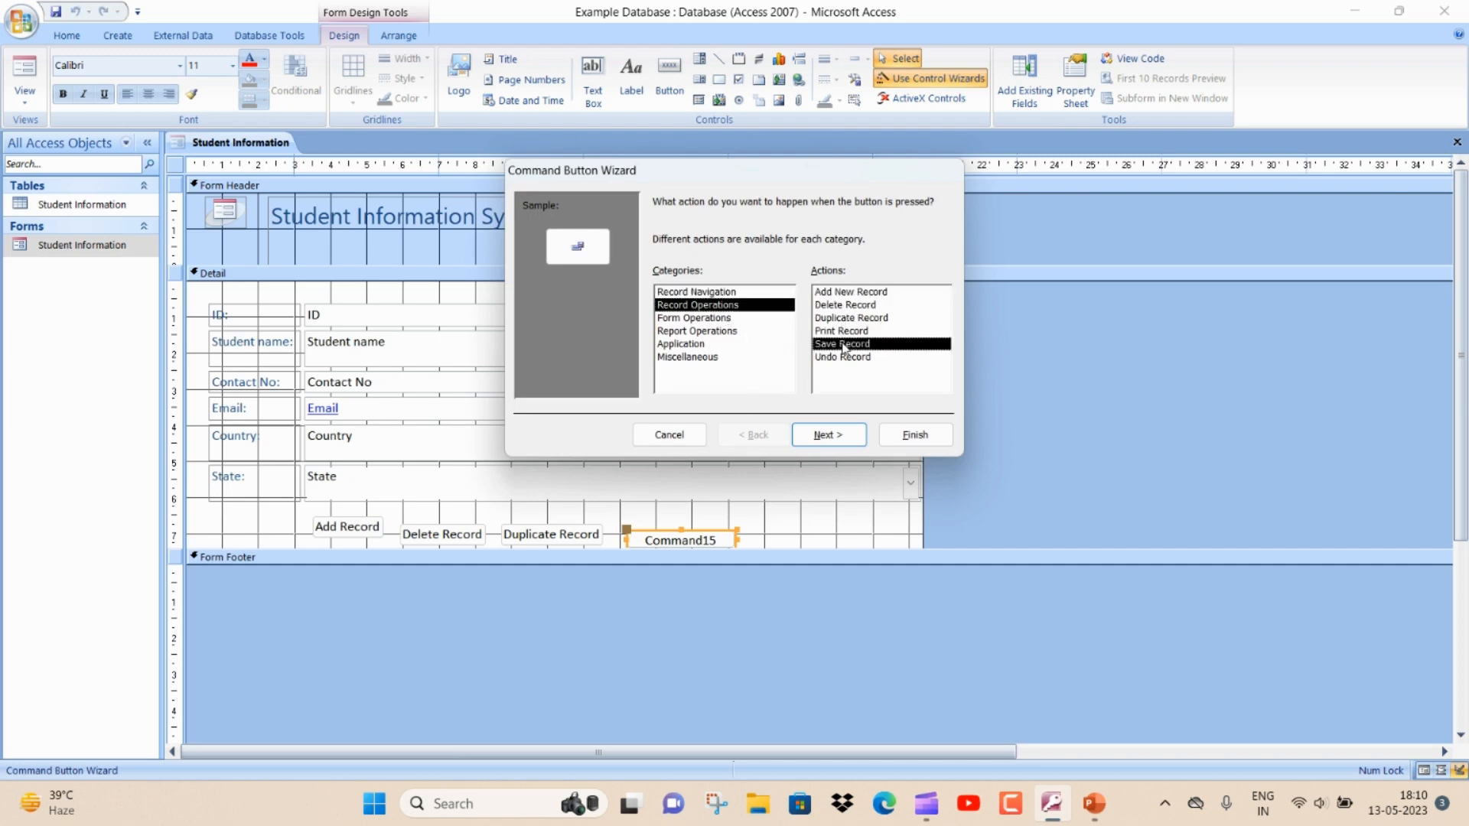
pyautogui.click(828, 436)
pyautogui.click(683, 279)
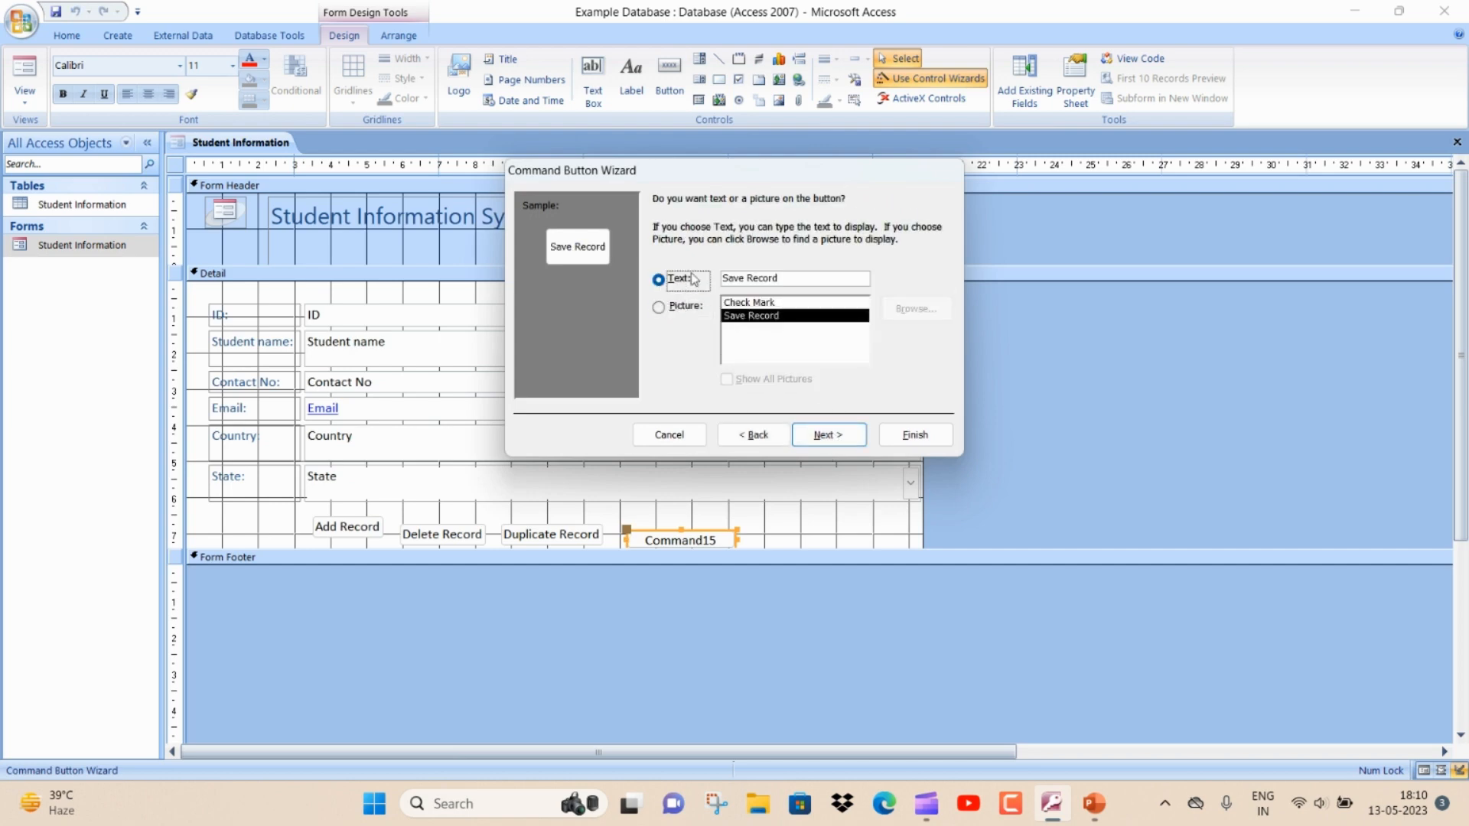
pyautogui.click(829, 435)
pyautogui.click(905, 444)
# Align the Add Record, Delete Record, Duplicate Record and Save Record buttons to the bottom.
pyautogui.click(381, 537)
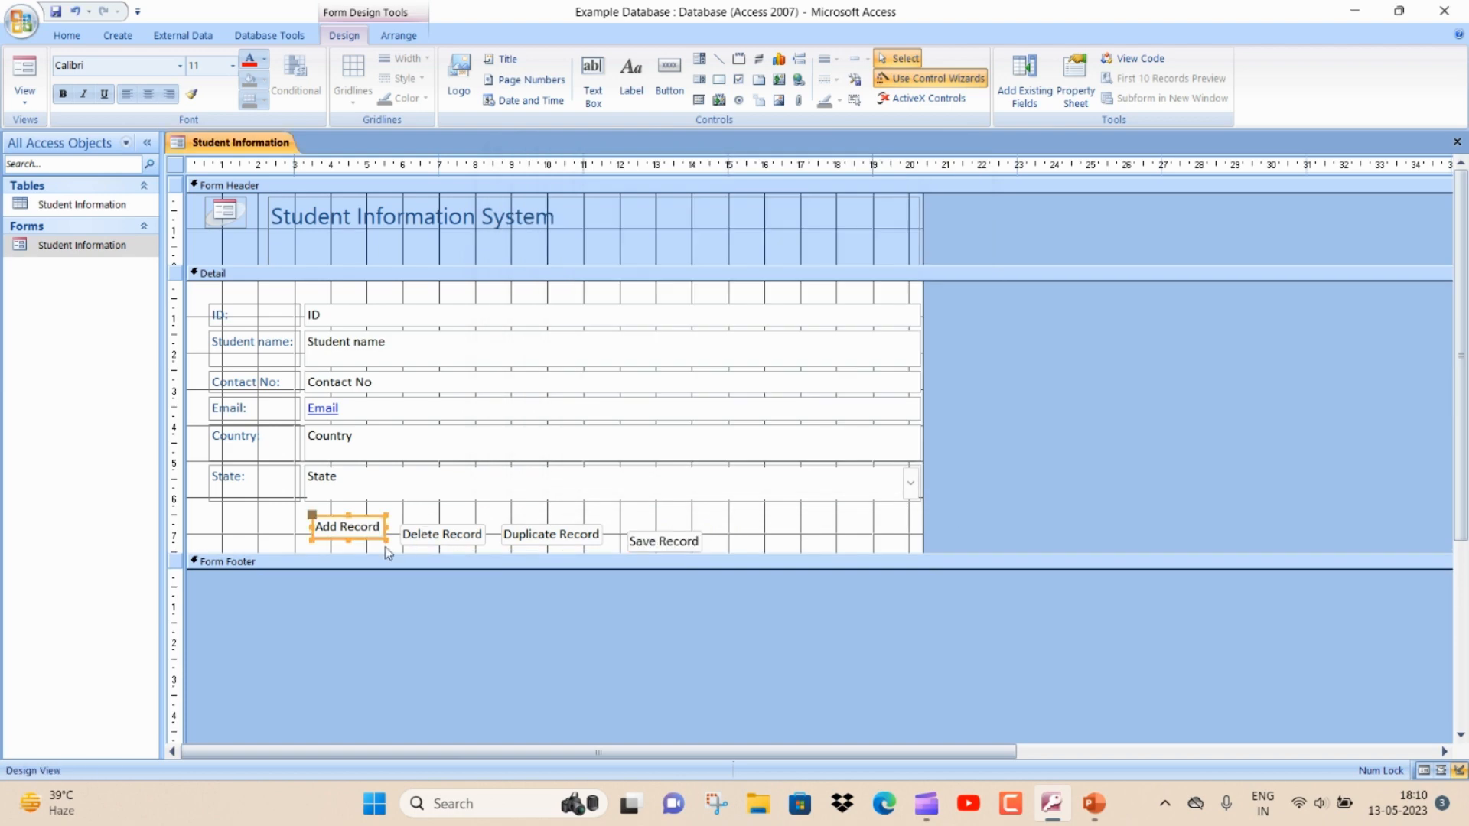
pyautogui.keyDown('shift'); pyautogui.click(452, 540); pyautogui.keyUp('shift')
pyautogui.keyDown('shift'); pyautogui.click(545, 537); pyautogui.keyUp('shift')
pyautogui.keyDown('shift'); pyautogui.click(647, 540); pyautogui.keyUp('shift')
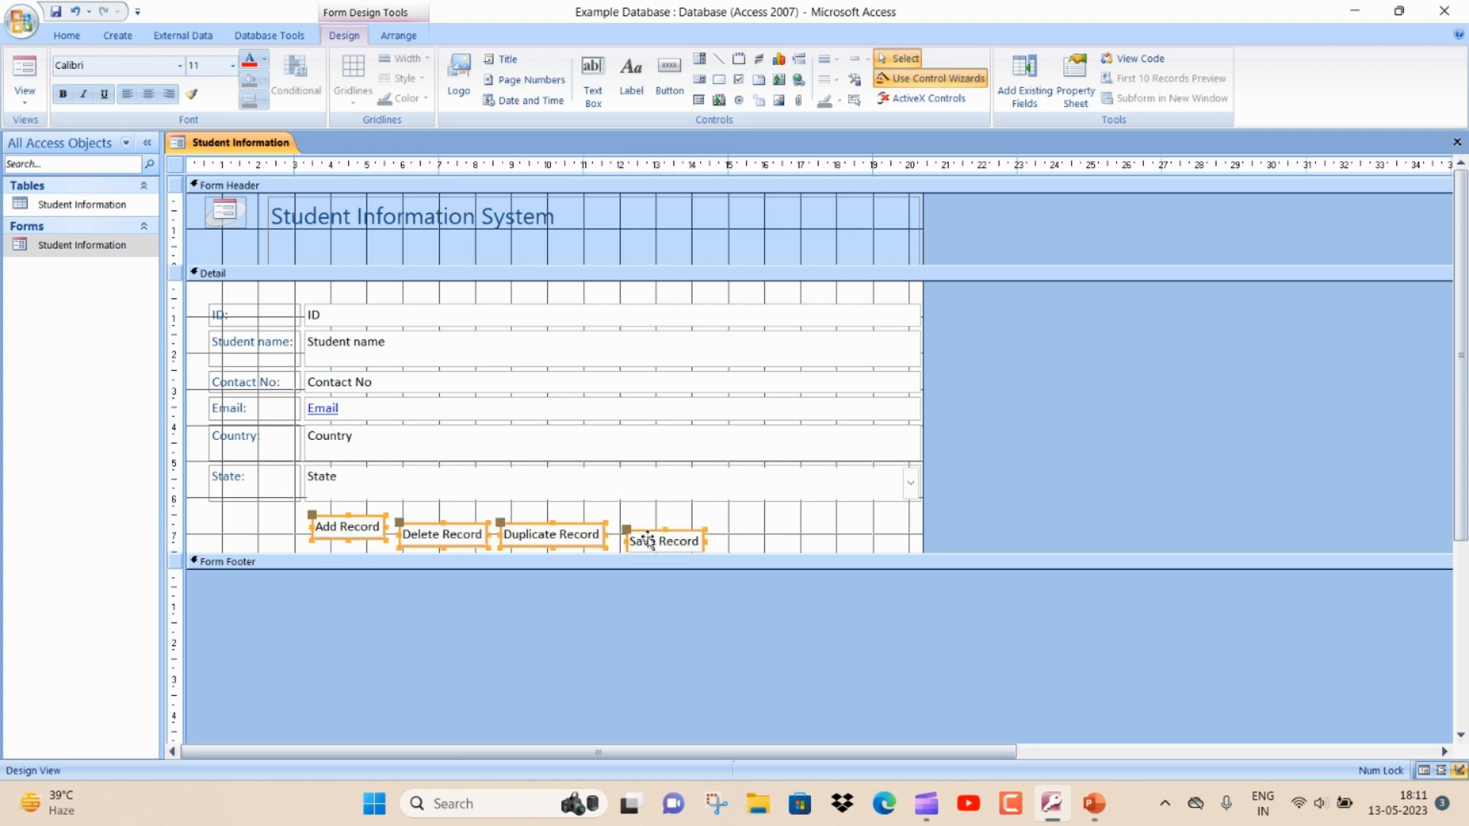
pyautogui.rightClick(648, 541)
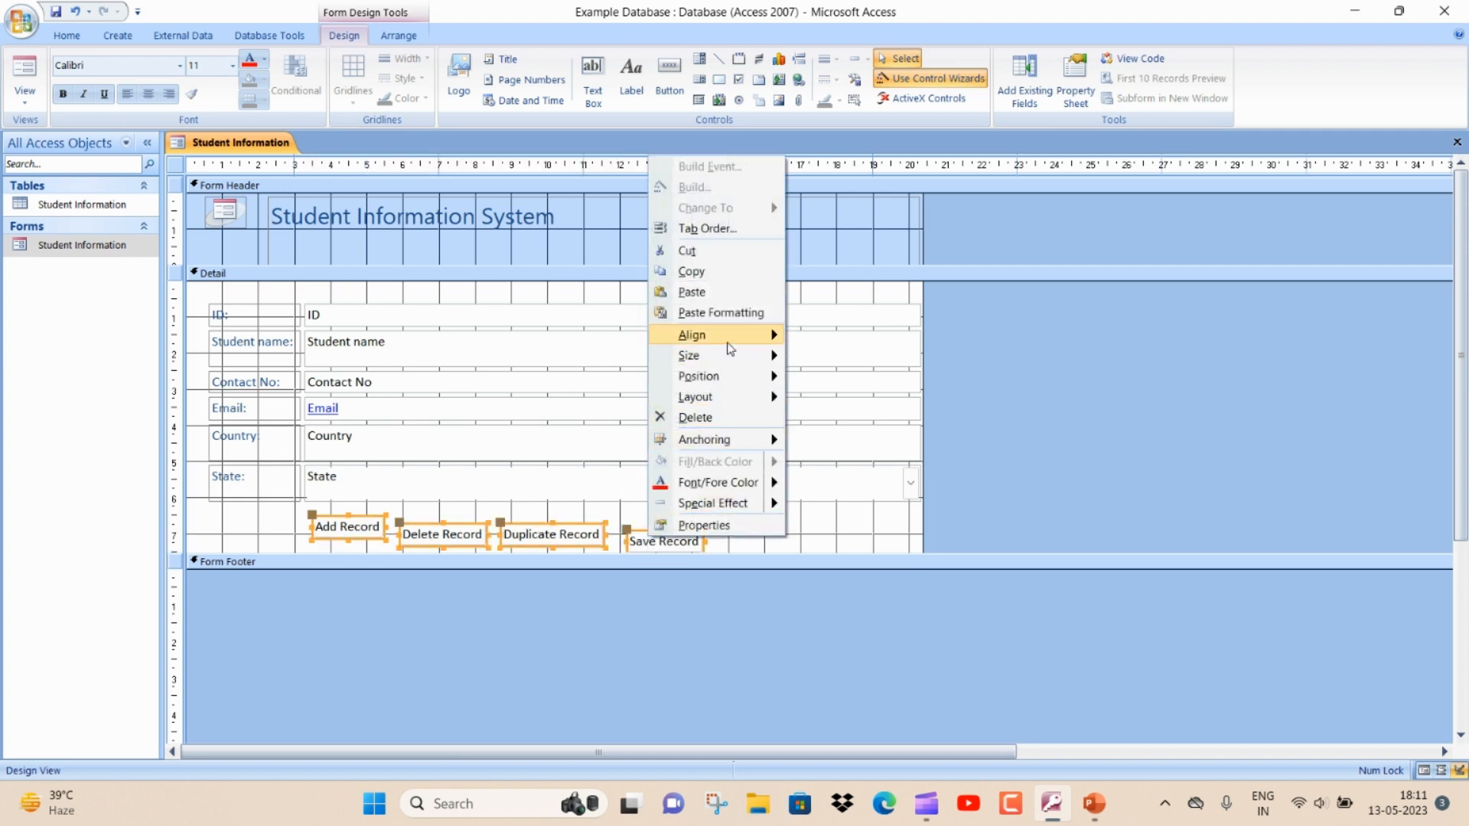
pyautogui.moveTo(730, 349)
pyautogui.click(826, 397)
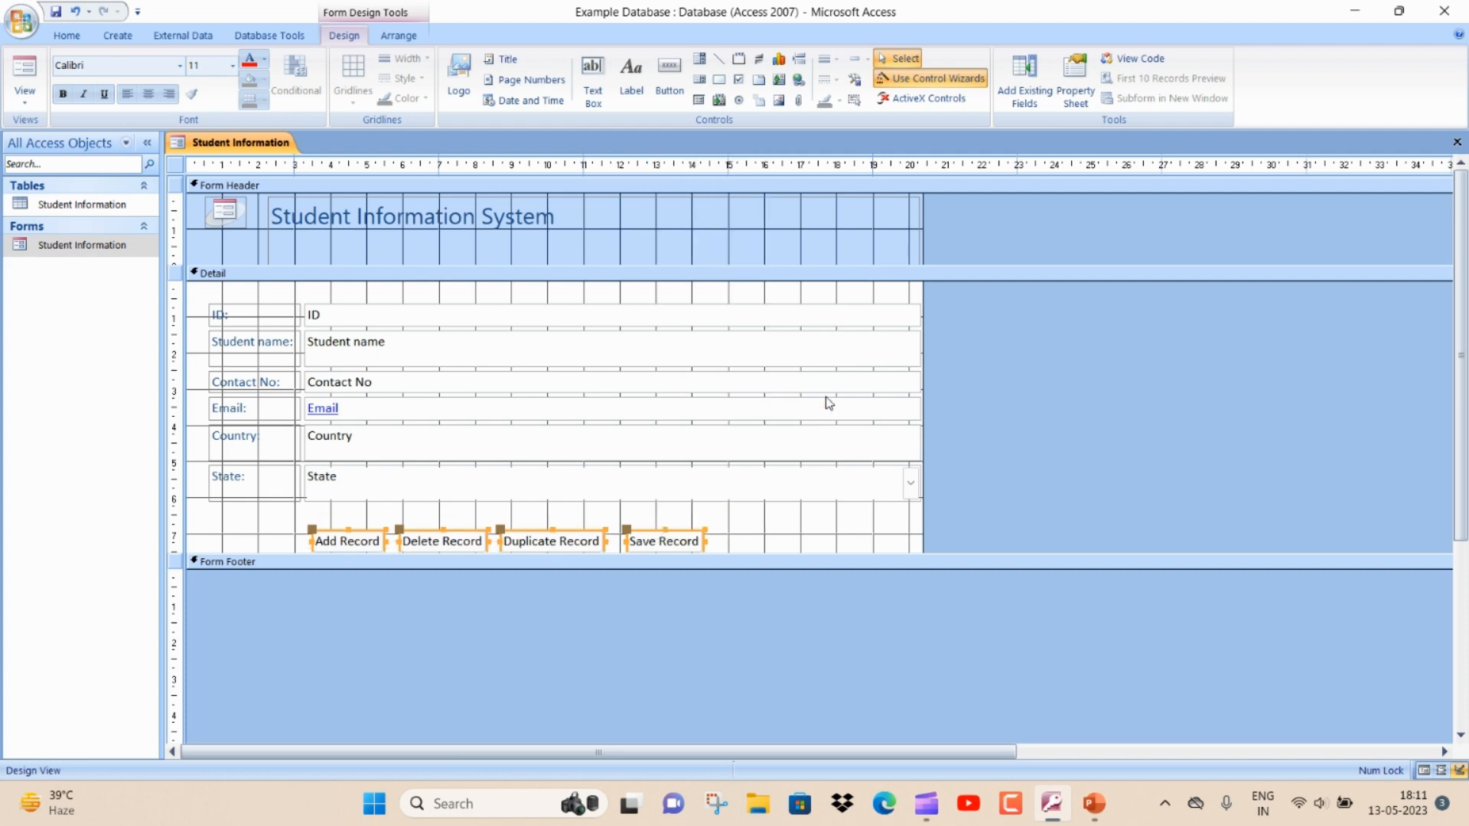
pyautogui.click(793, 500)
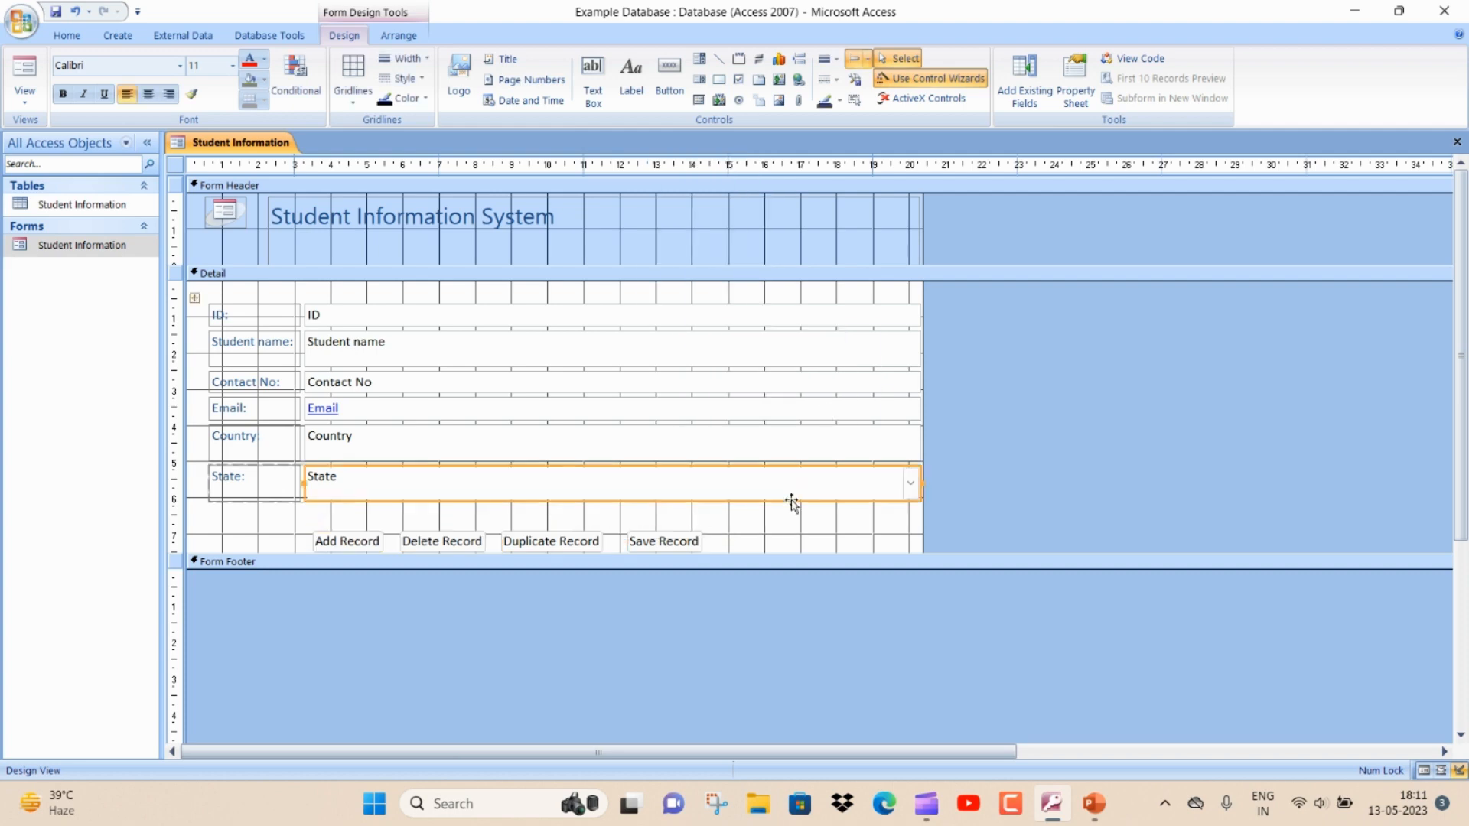
# Save and close the Student Information form design, and reopen the form in Form View.
pyautogui.rightClick(244, 144)
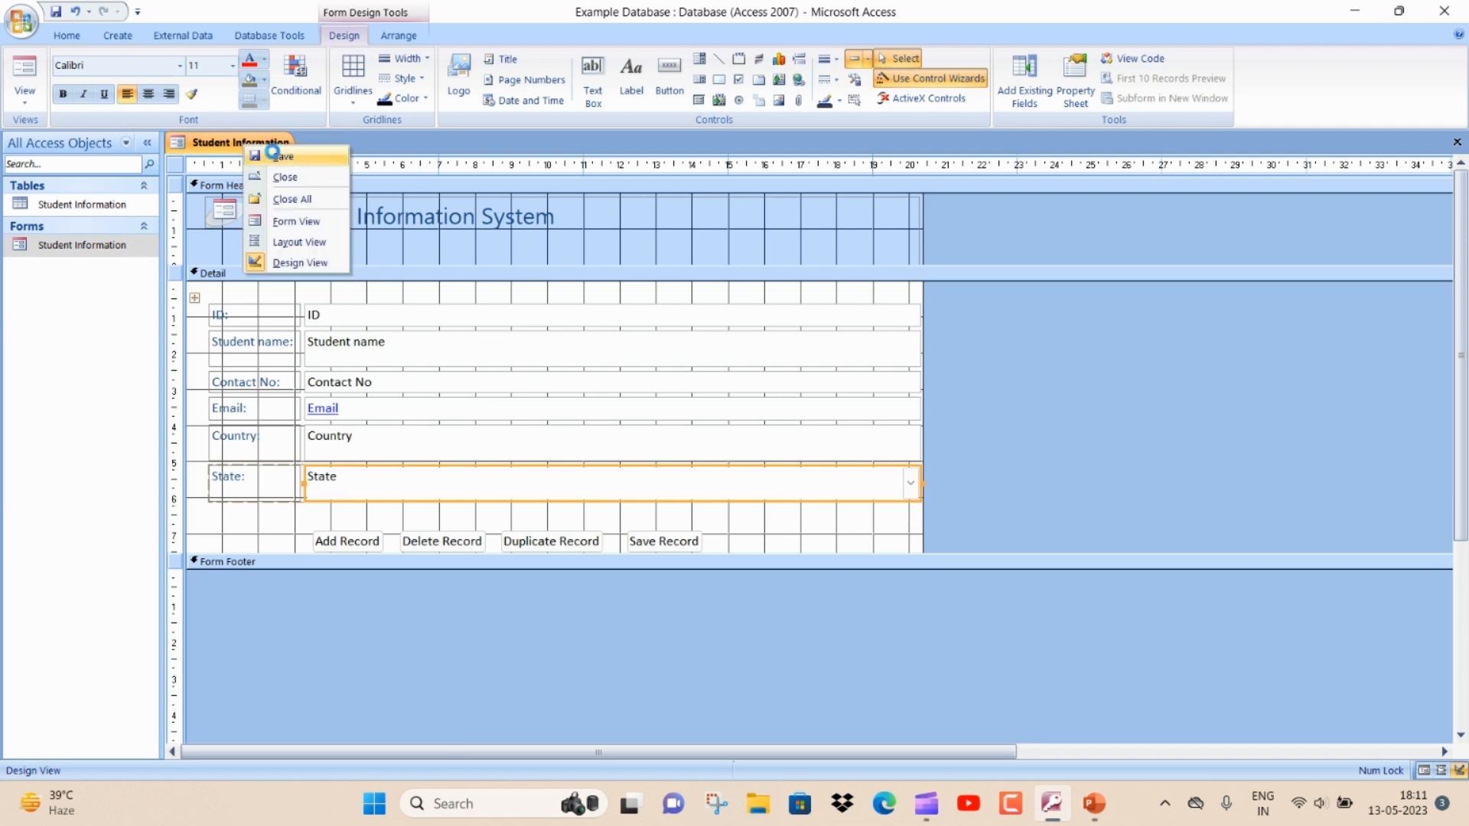
pyautogui.click(268, 152)
pyautogui.click(1457, 142)
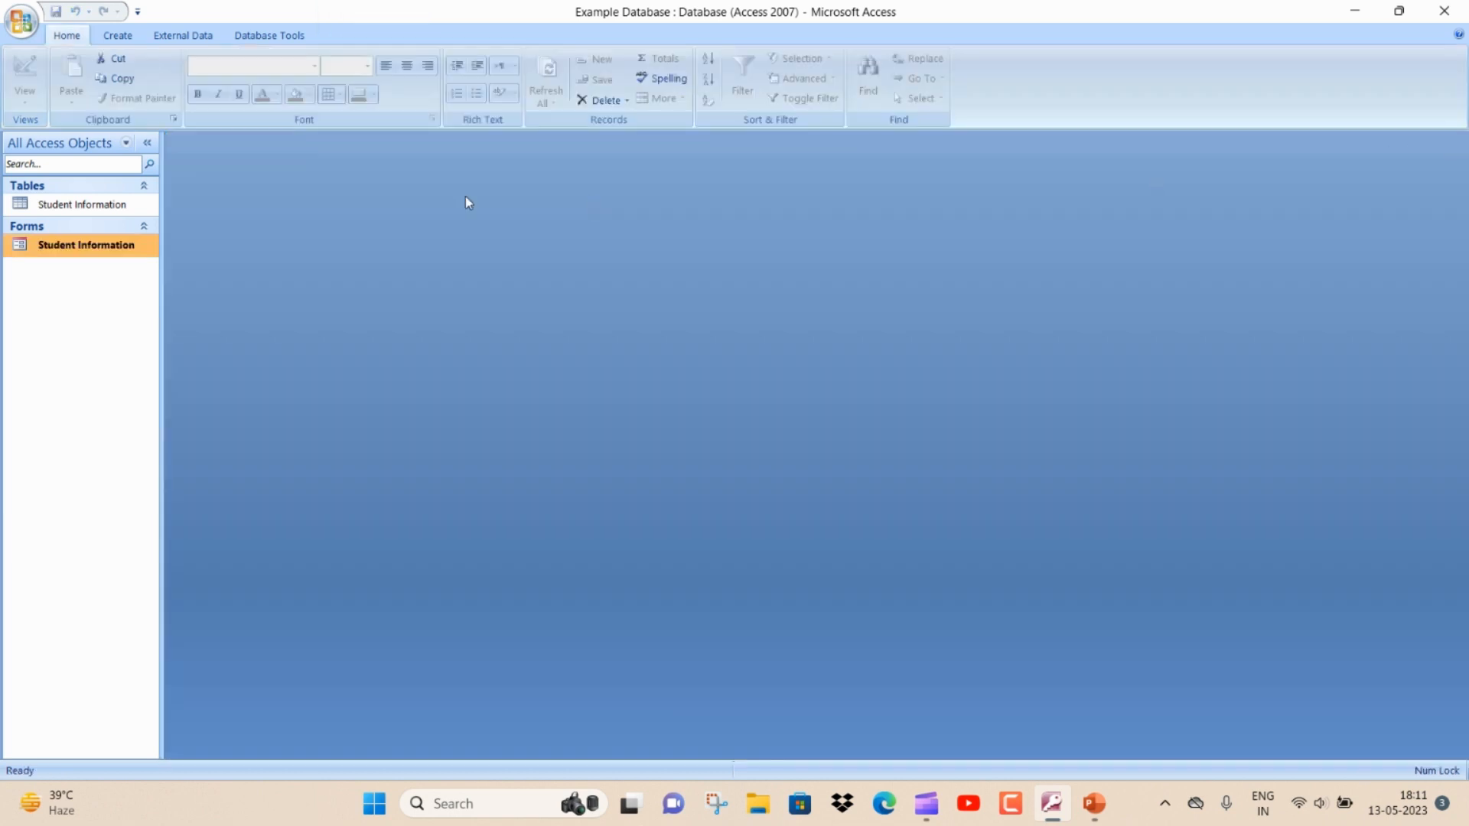
pyautogui.doubleClick(121, 248)
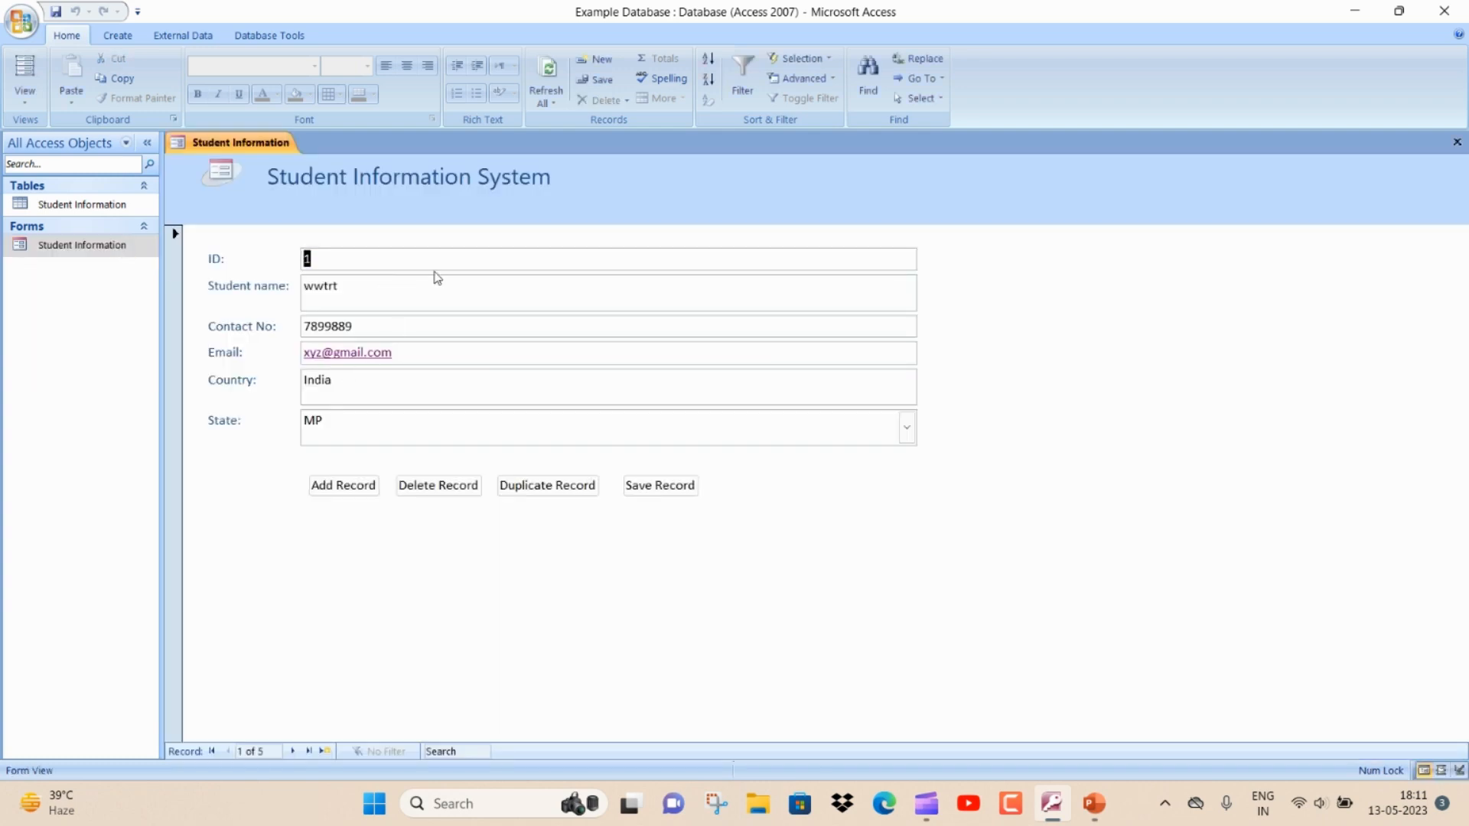
# Add a record through the form with the student's name, contact number, email and State UP, and save it.
pyautogui.click(352, 489)
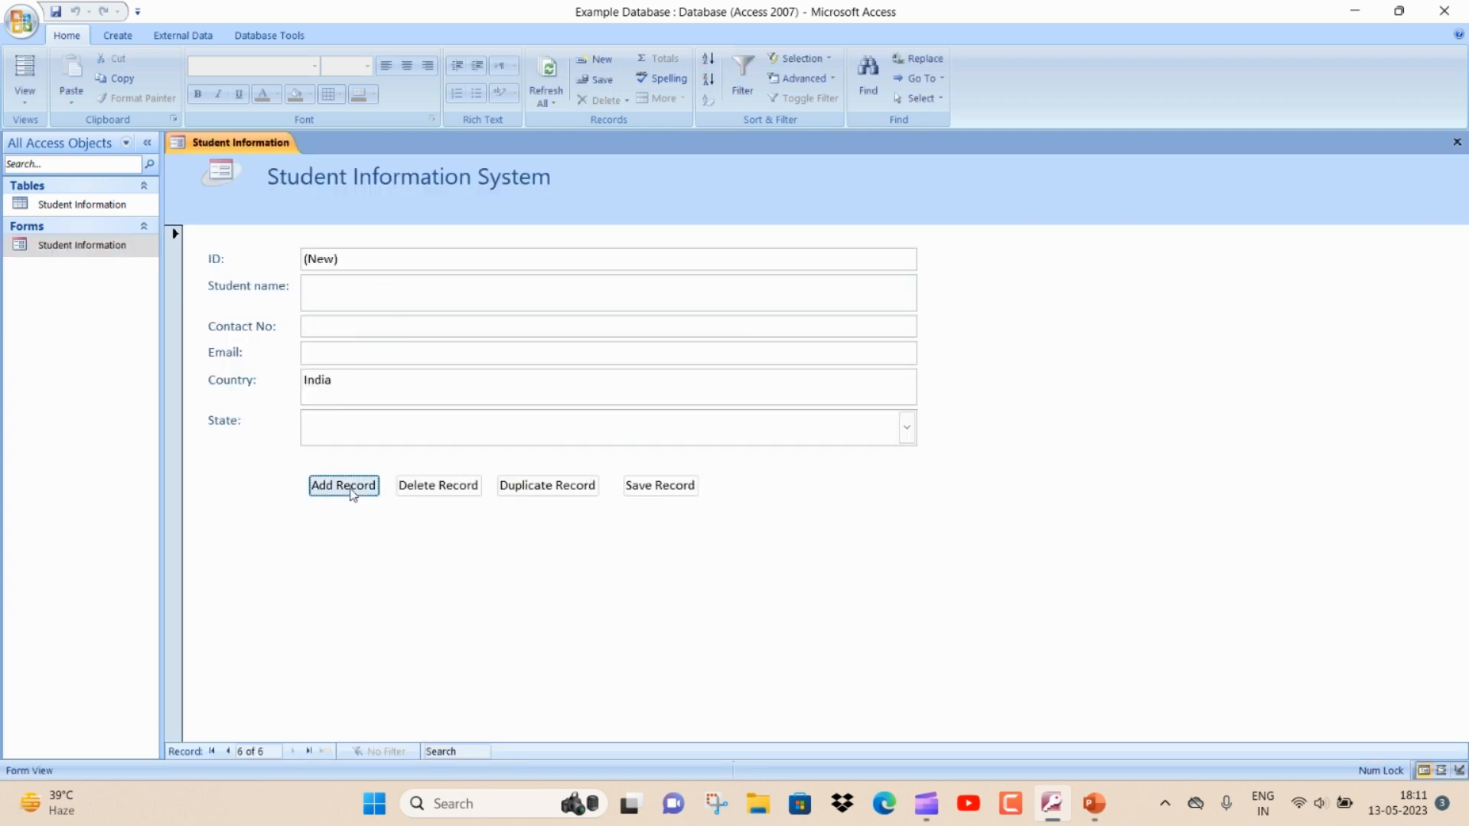
pyautogui.click(348, 286)
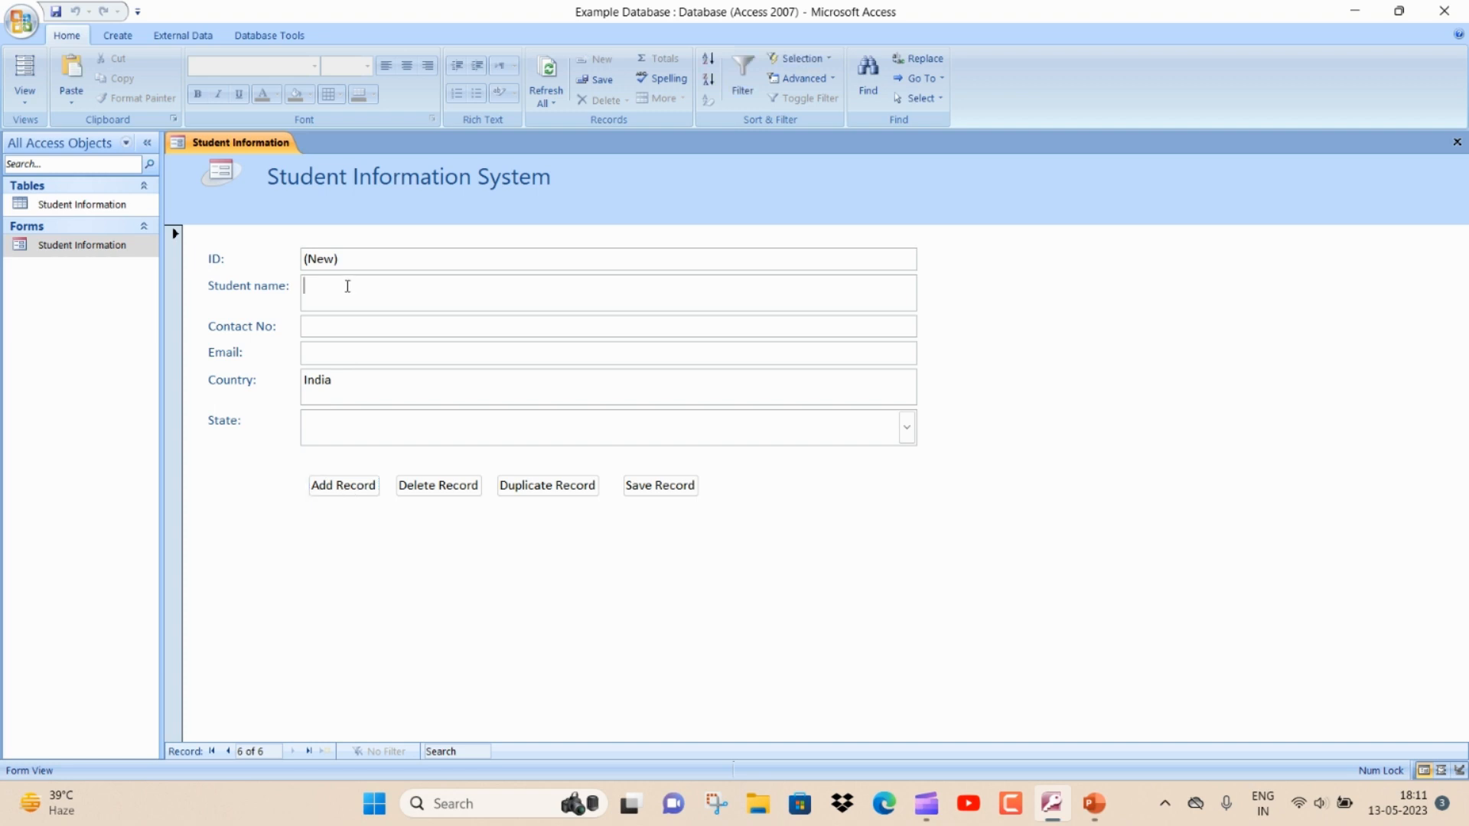
pyautogui.write('abc')
pyautogui.press('Tab')
pyautogui.write('23423')
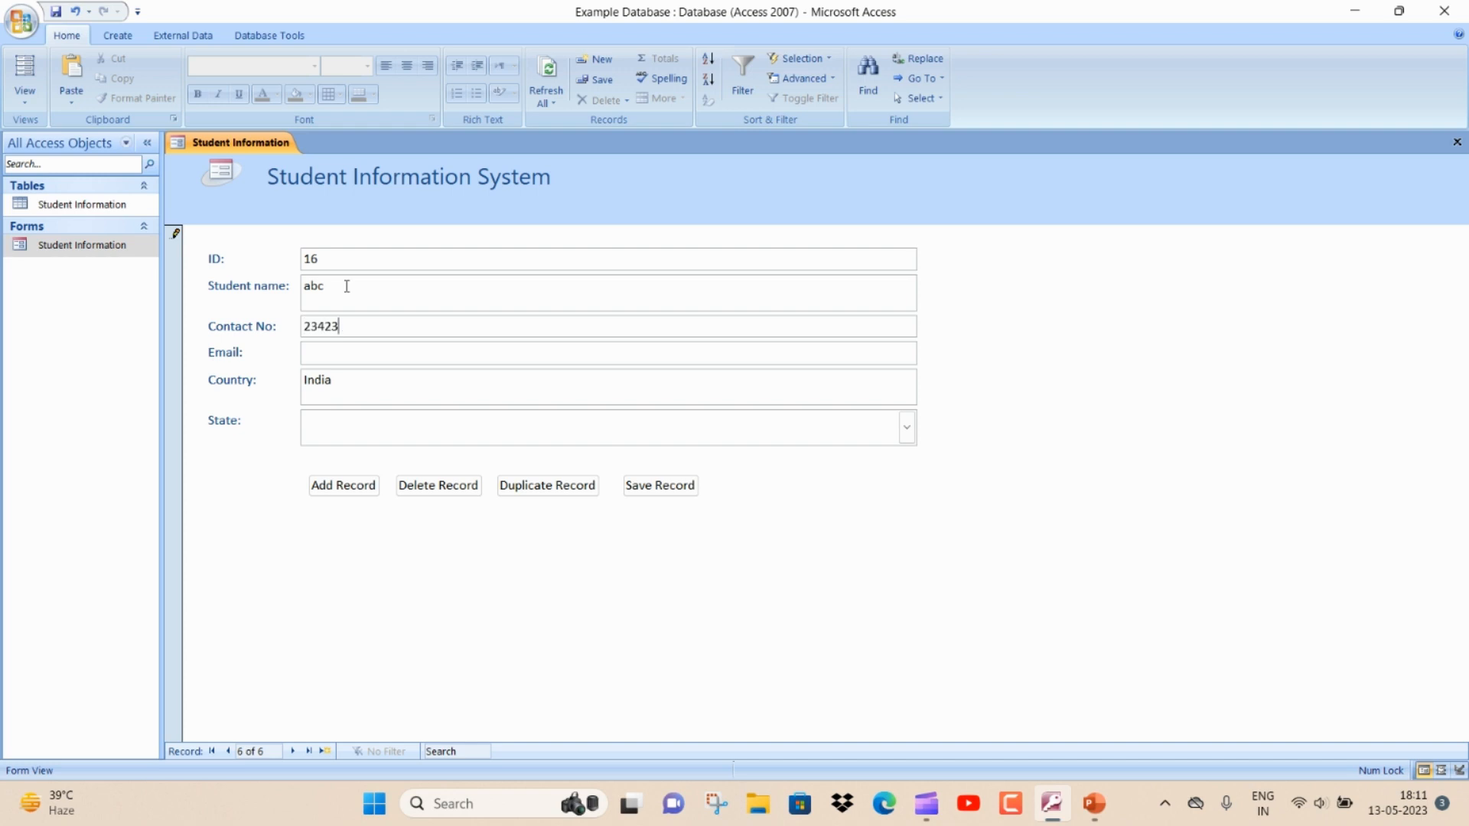
pyautogui.press('Tab')
pyautogui.write('abc@gmail.com')
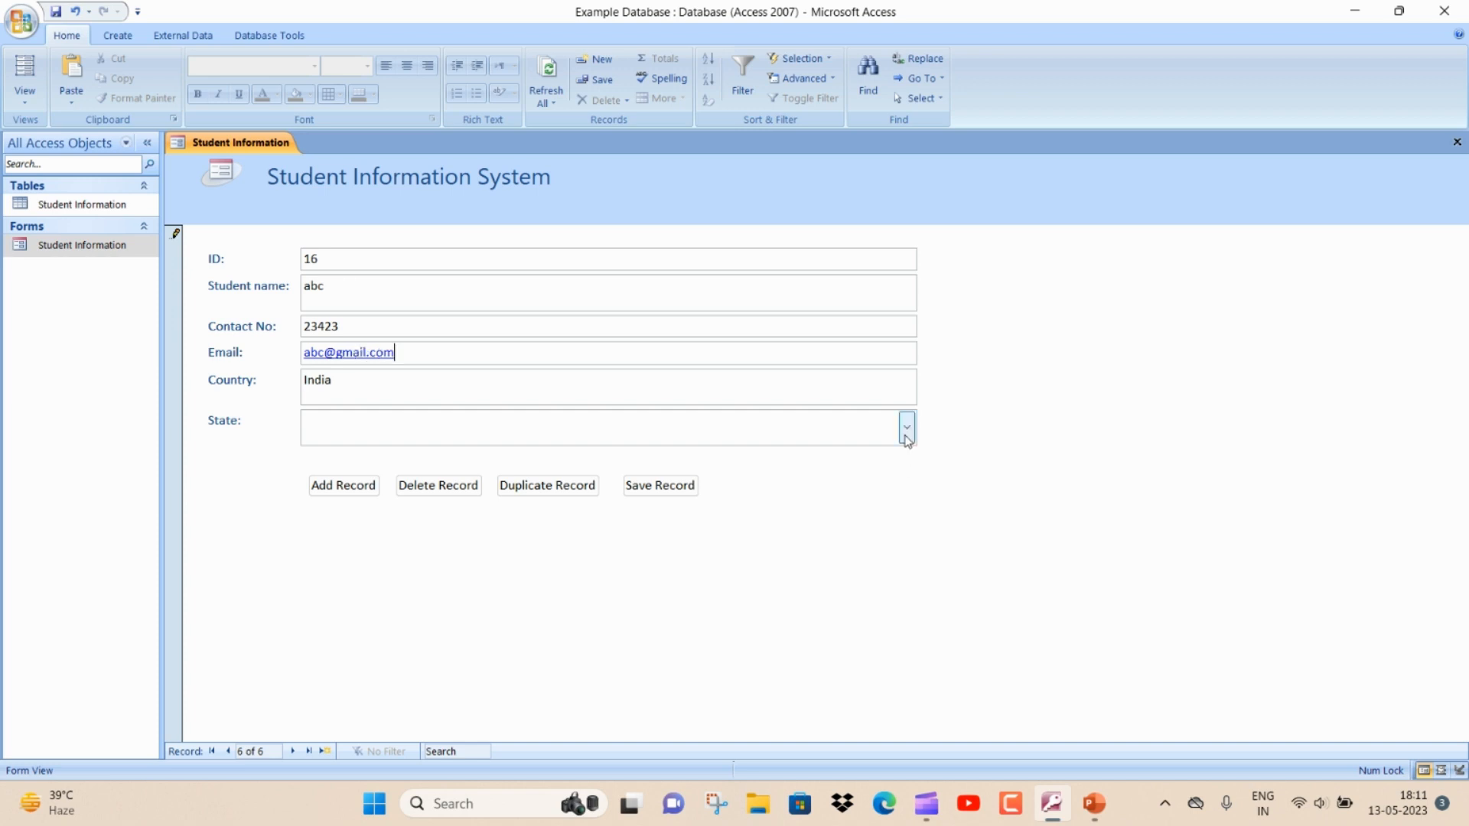
pyautogui.click(906, 426)
pyautogui.click(862, 473)
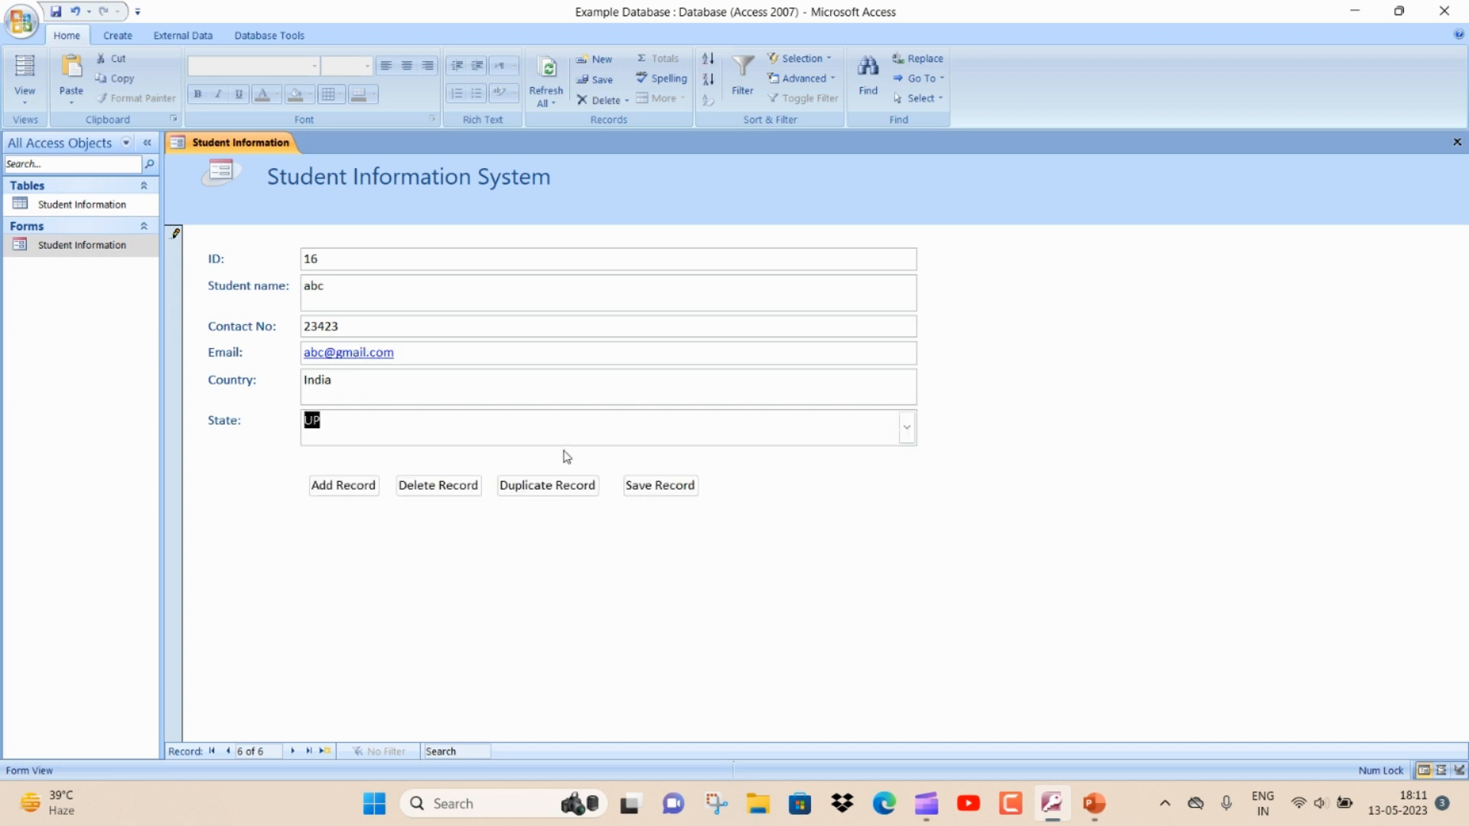
pyautogui.click(642, 483)
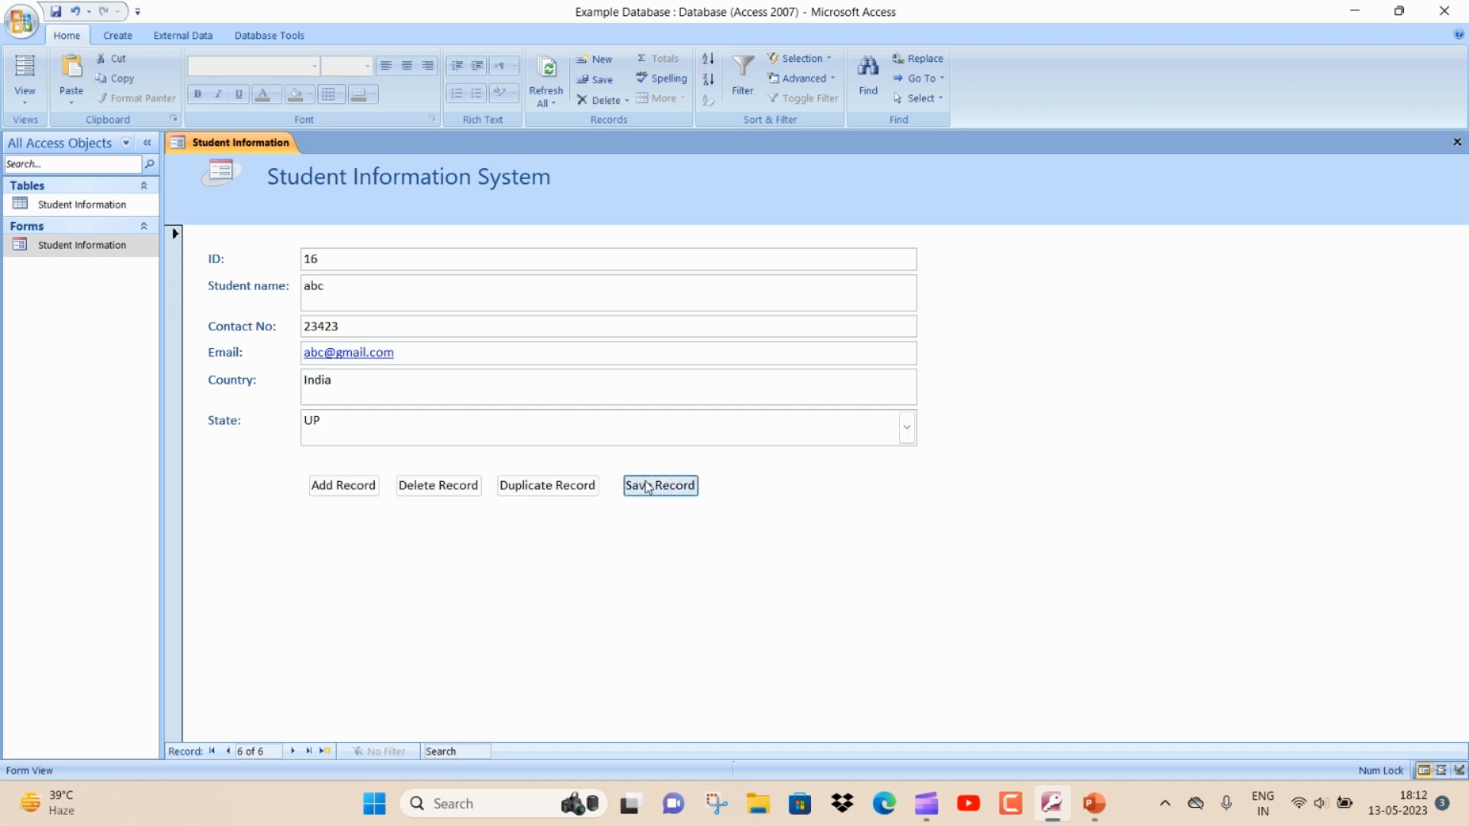
# Add another record with the student's name, contact number and State MP, leaving Email blank, and save it.
pyautogui.click(341, 496)
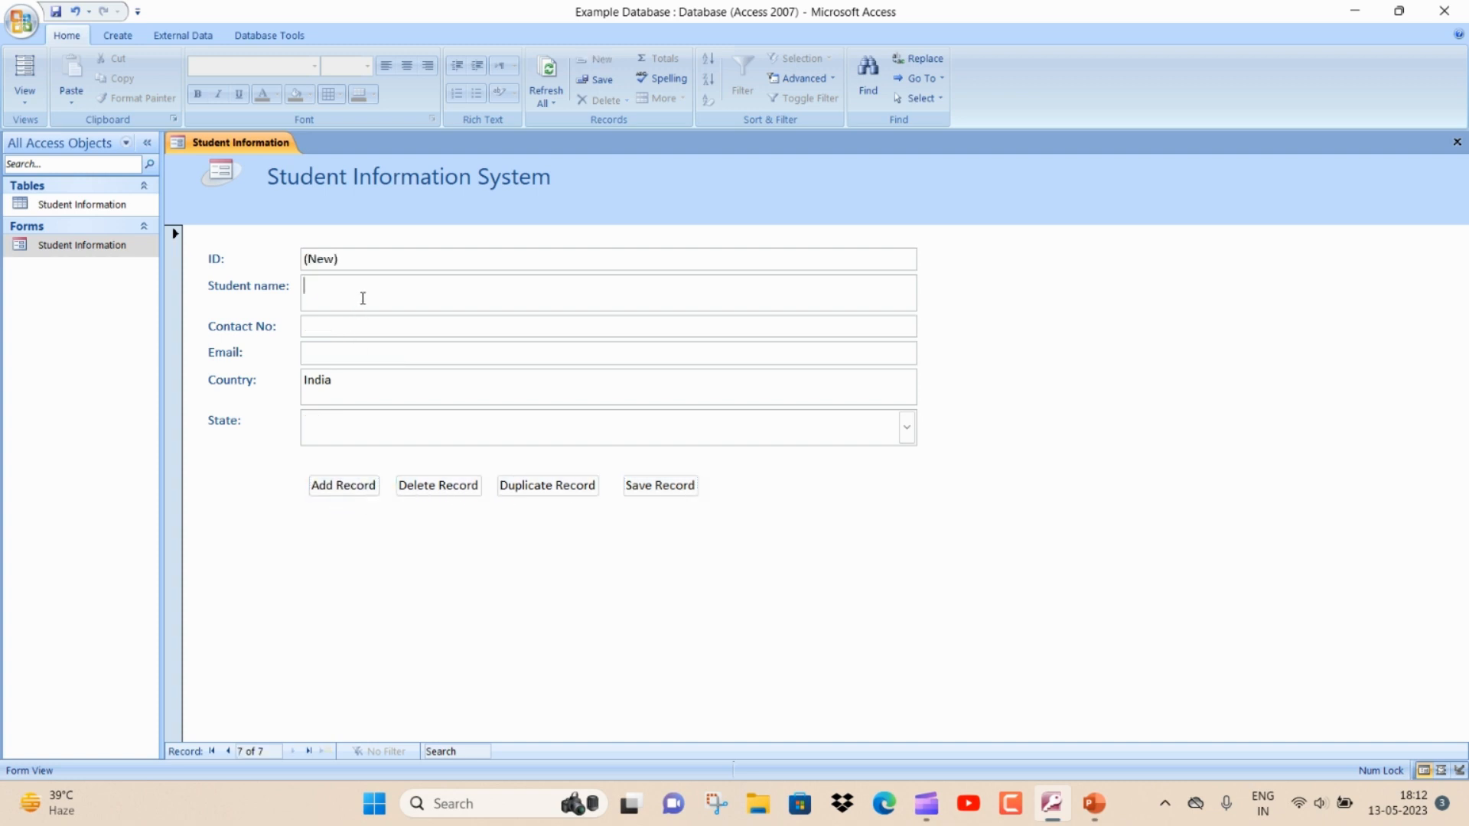
pyautogui.write('abc2')
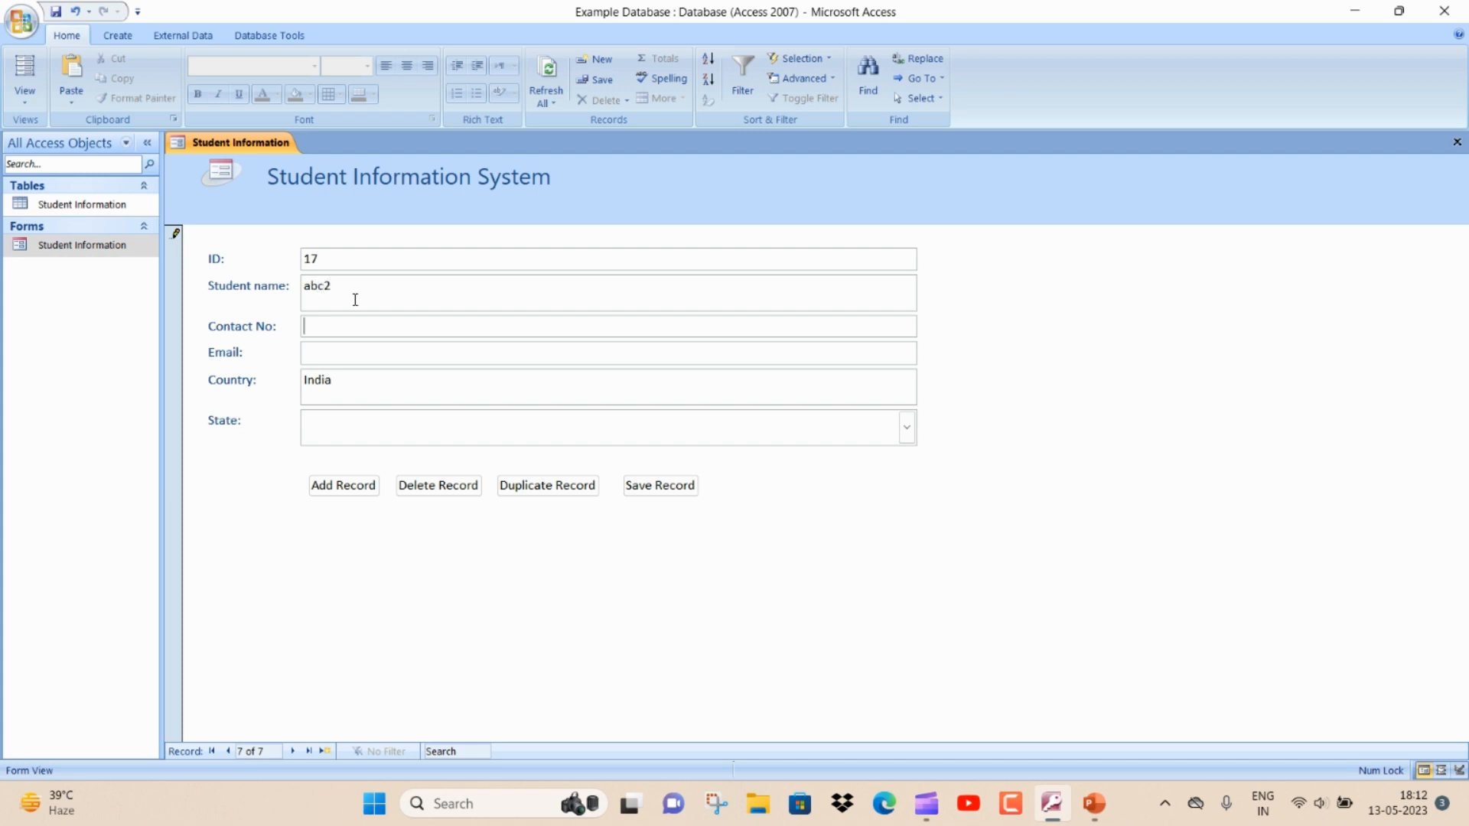
pyautogui.write('3423')
pyautogui.press('Tab')
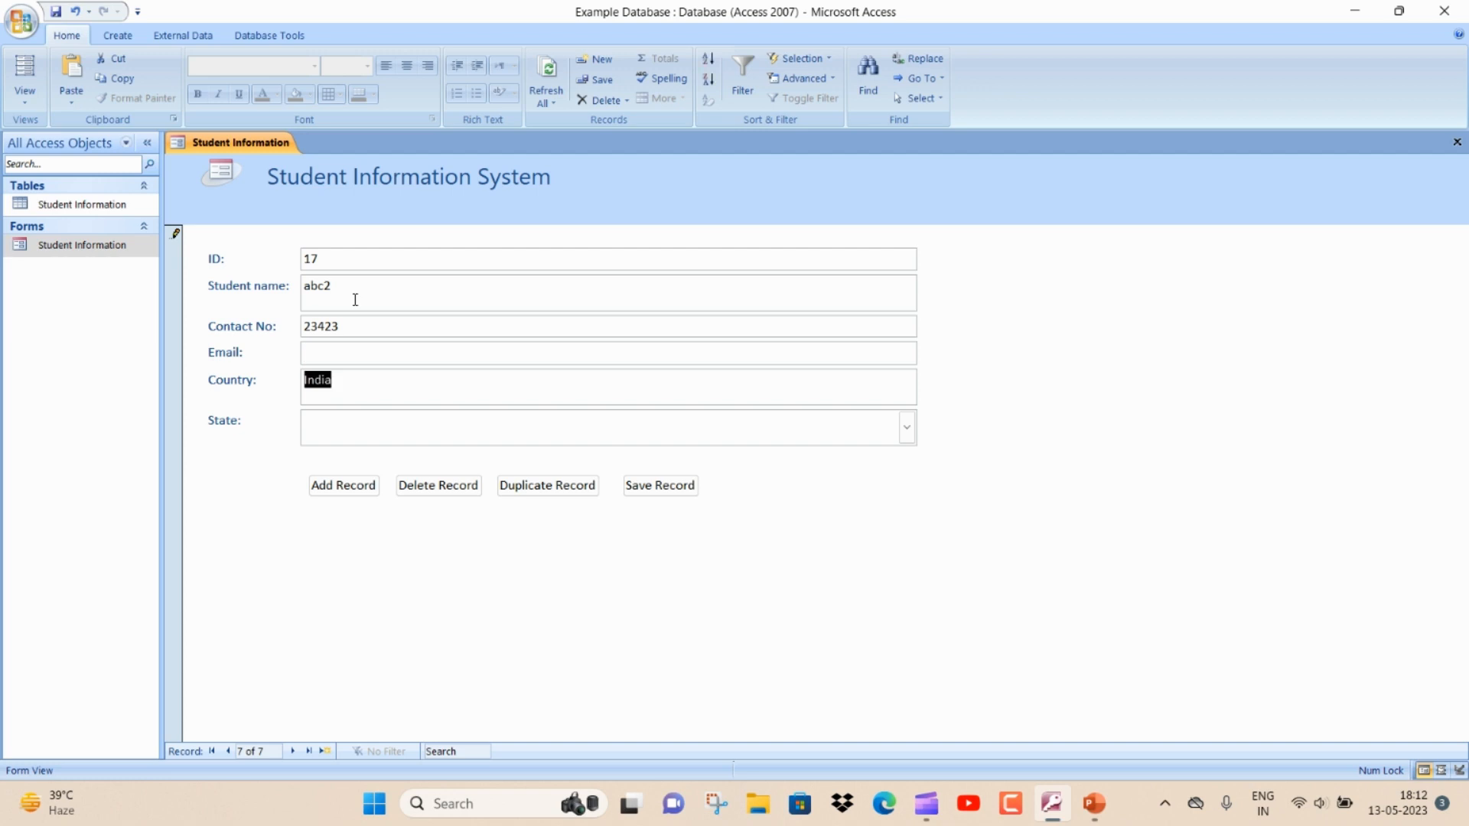
pyautogui.press('Tab')
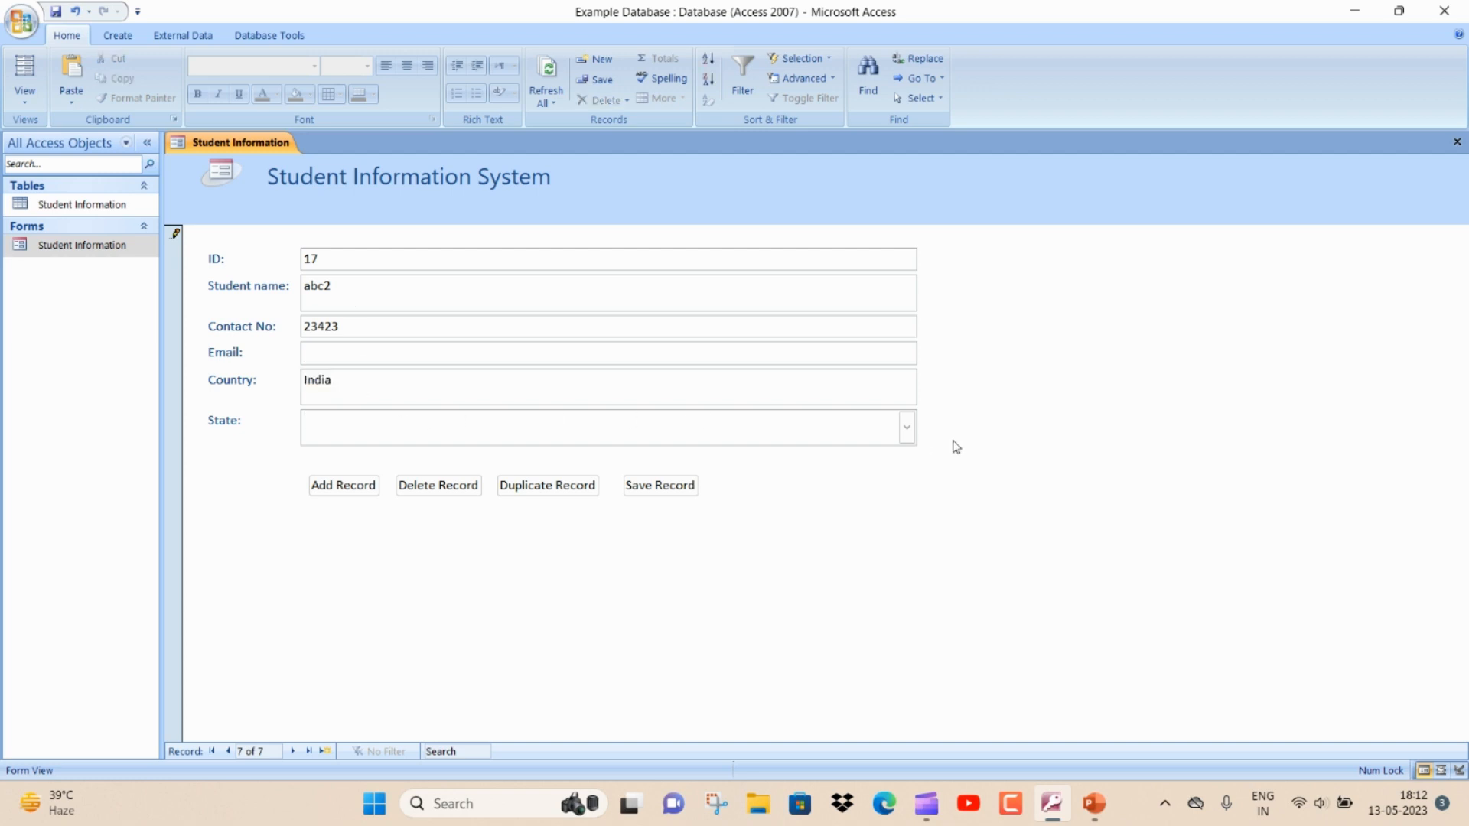
pyautogui.click(907, 427)
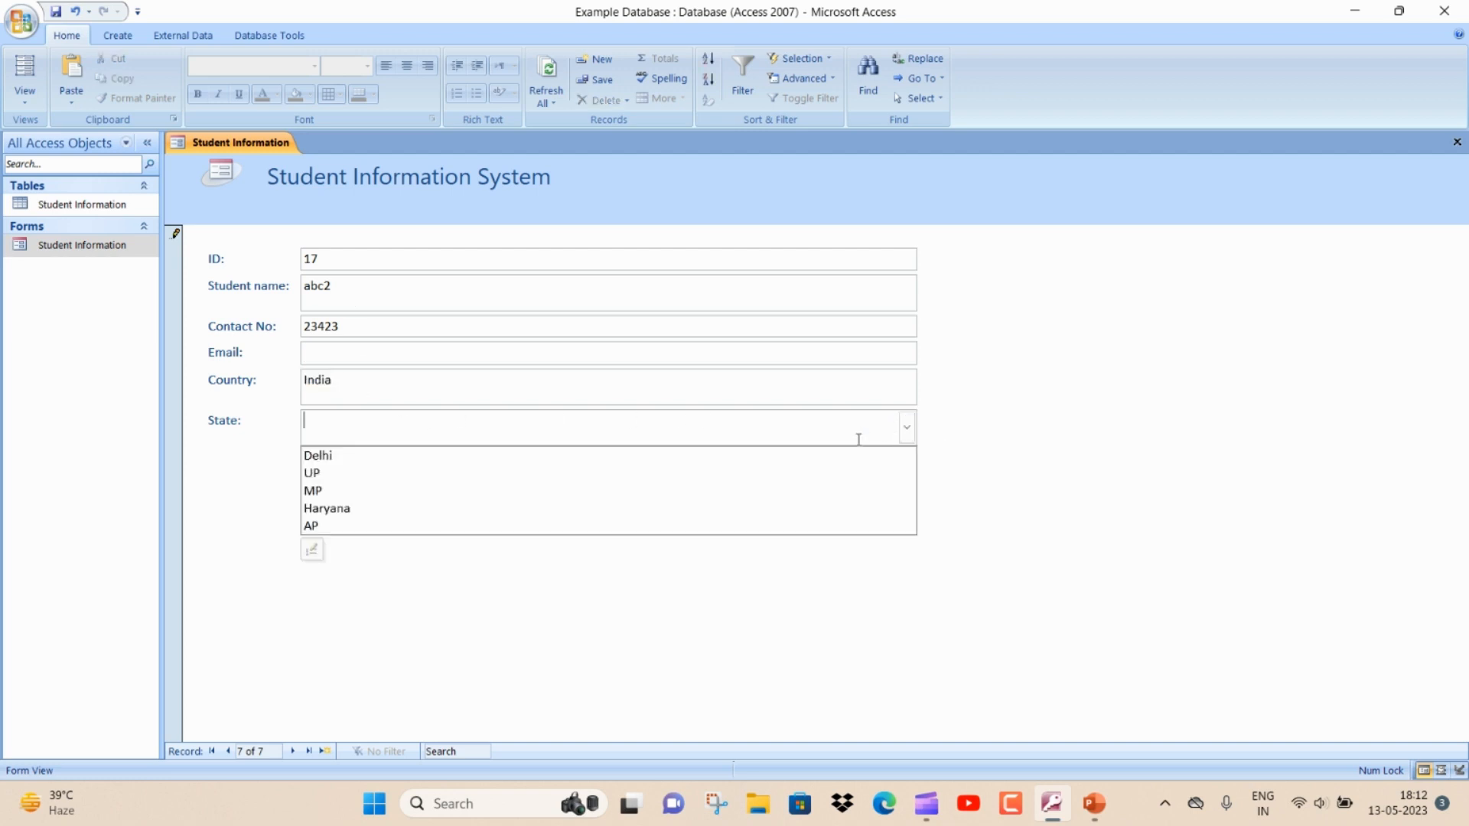
pyautogui.click(817, 491)
pyautogui.click(680, 498)
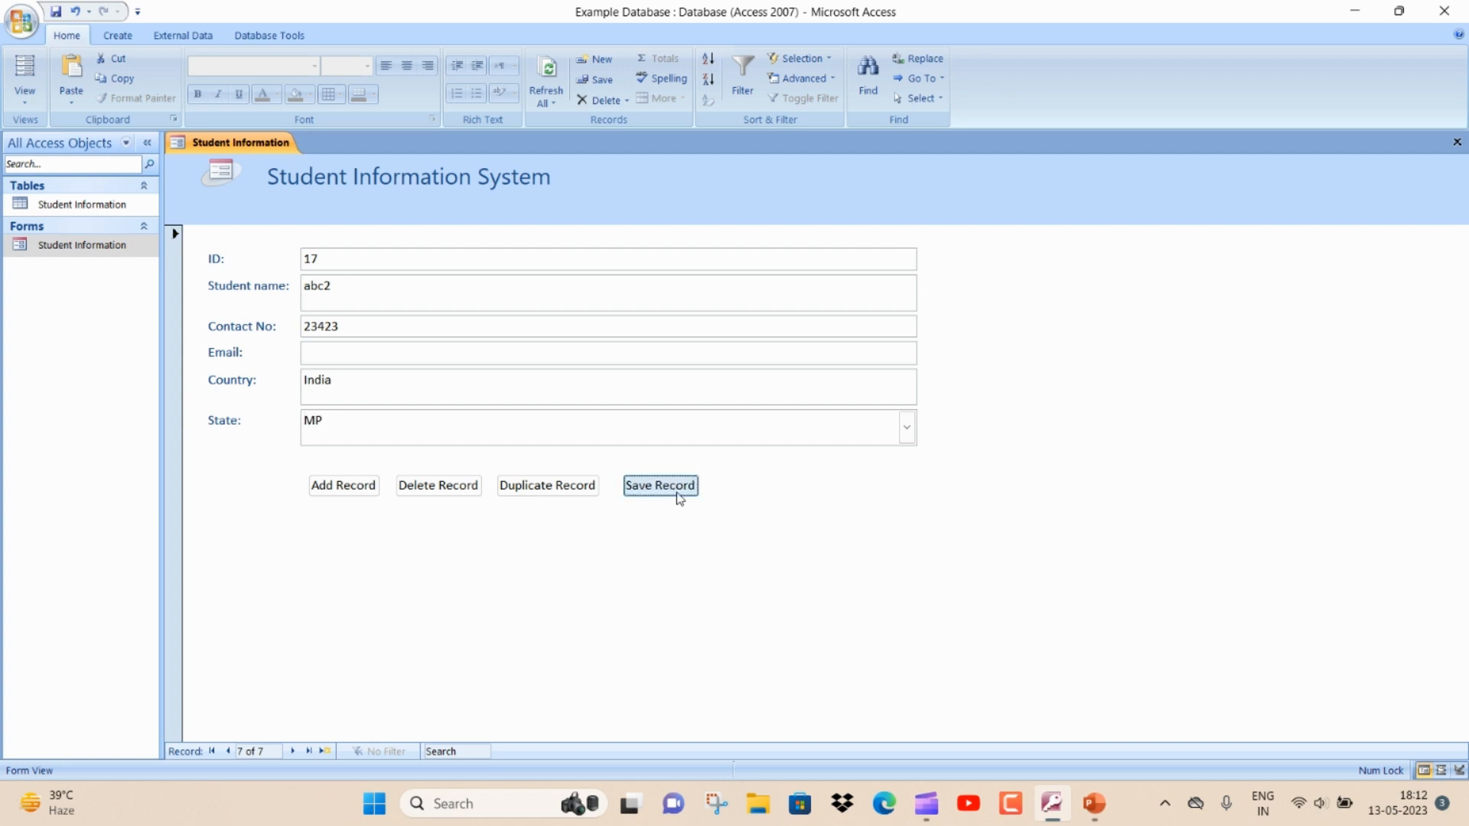
# Duplicate the current student record four times with the form's Duplicate Record button and save the result.
pyautogui.click(539, 490)
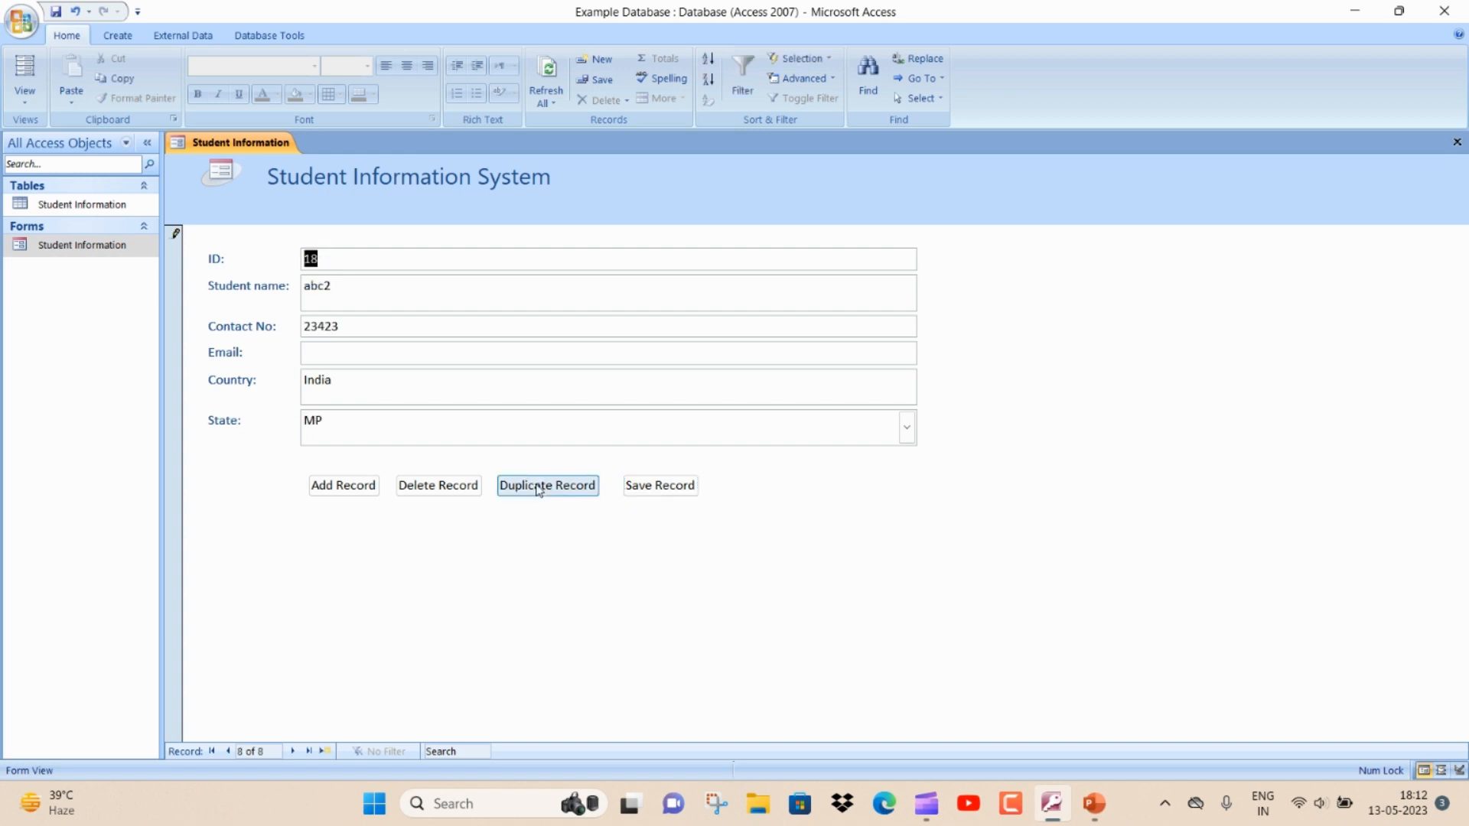
pyautogui.click(539, 490)
pyautogui.click(539, 490)
pyautogui.click(540, 490)
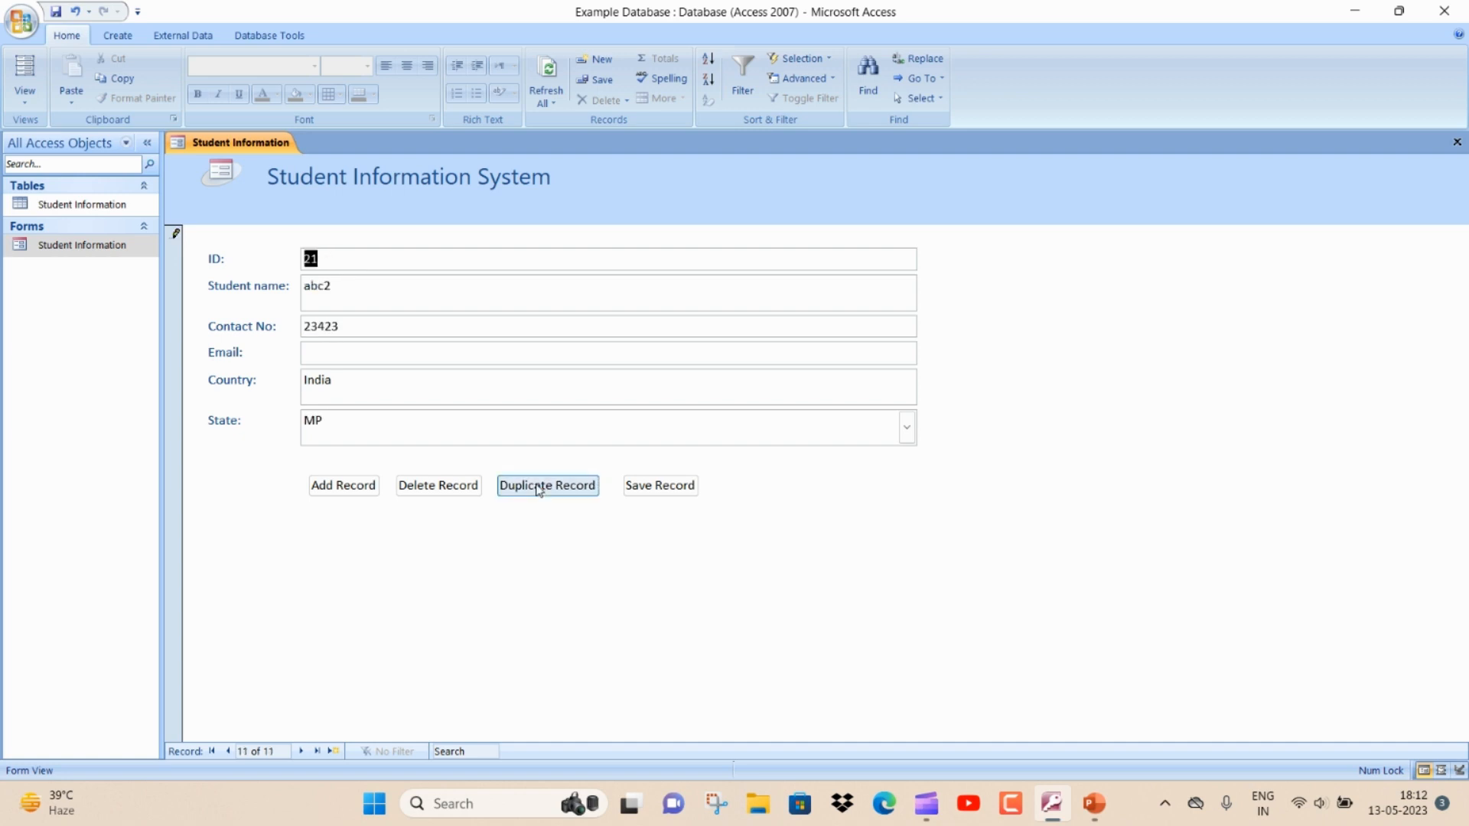
pyautogui.click(644, 488)
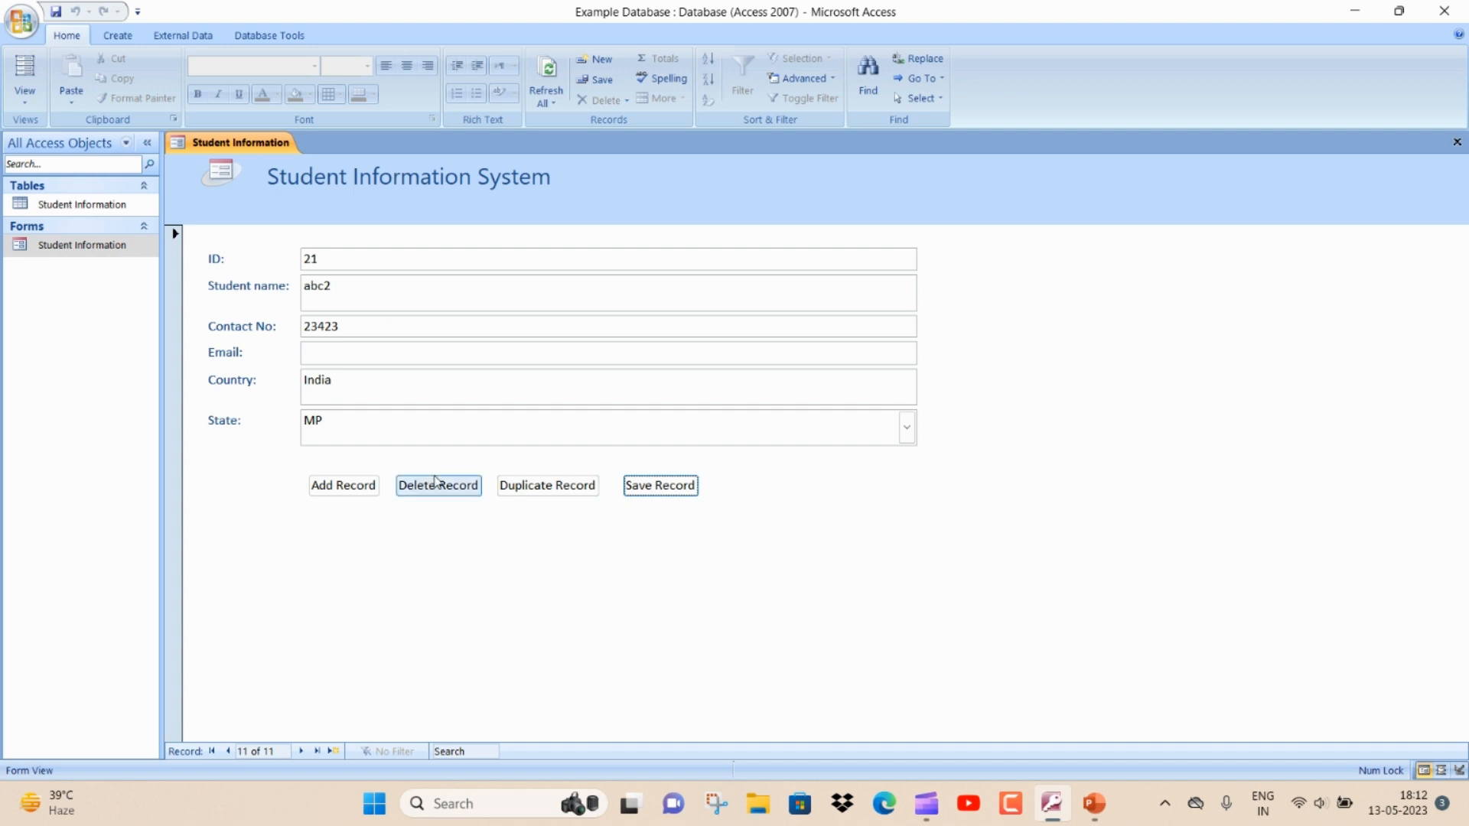
# Open the Student Information table to check the added and duplicated records, and close it again.
pyautogui.doubleClick(104, 205)
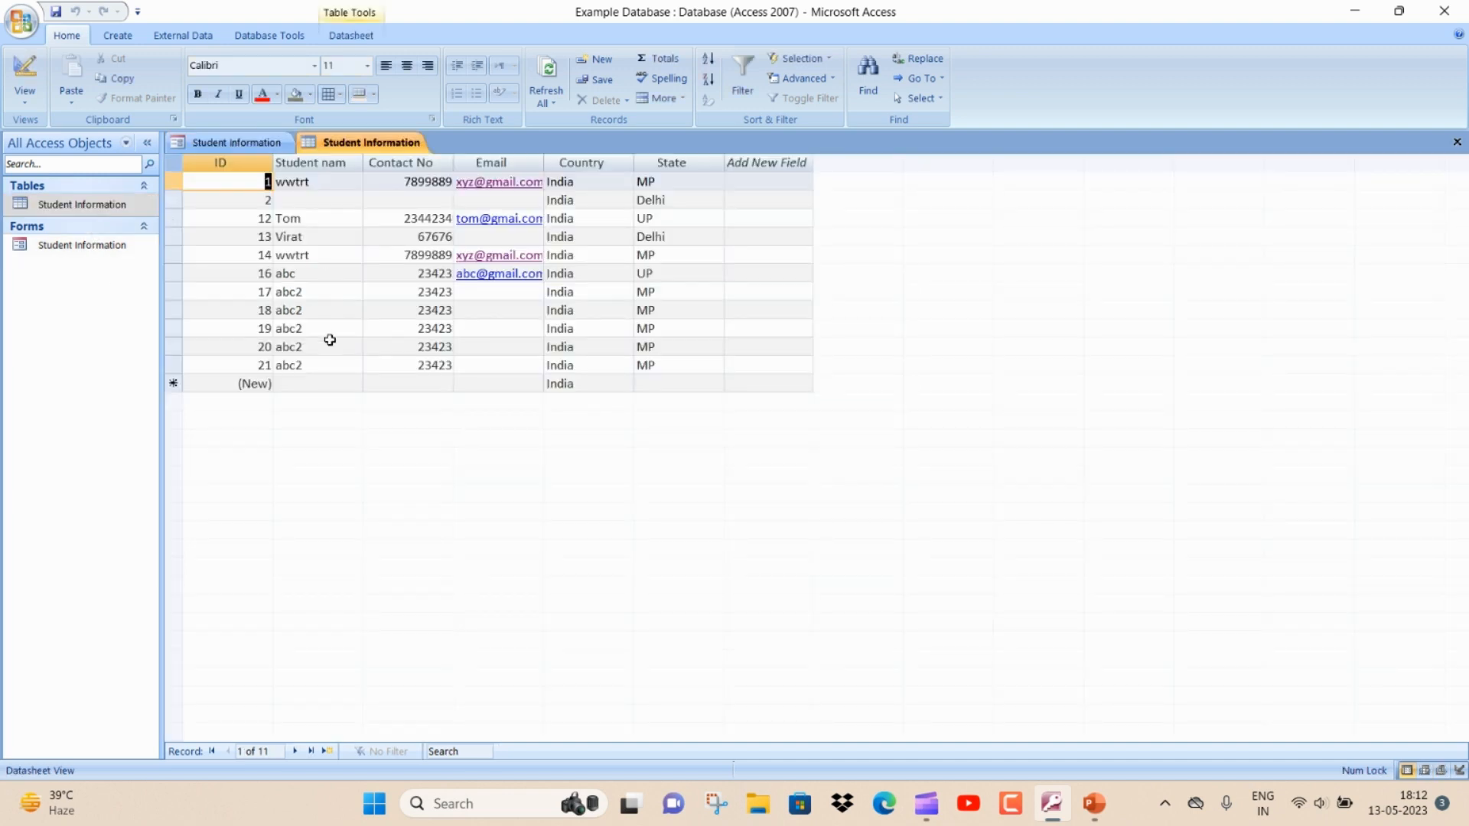
pyautogui.click(356, 328)
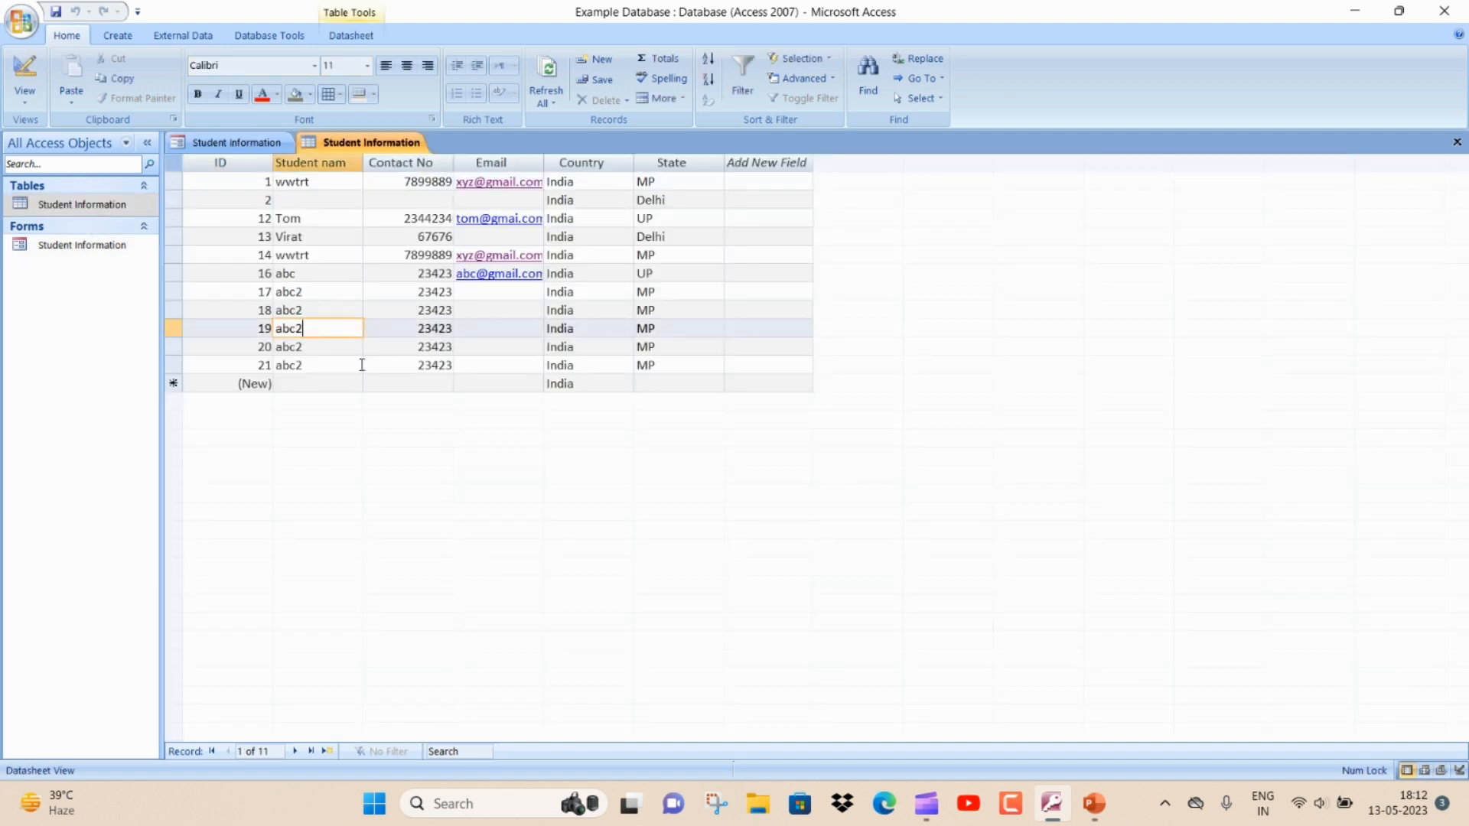
pyautogui.click(337, 348)
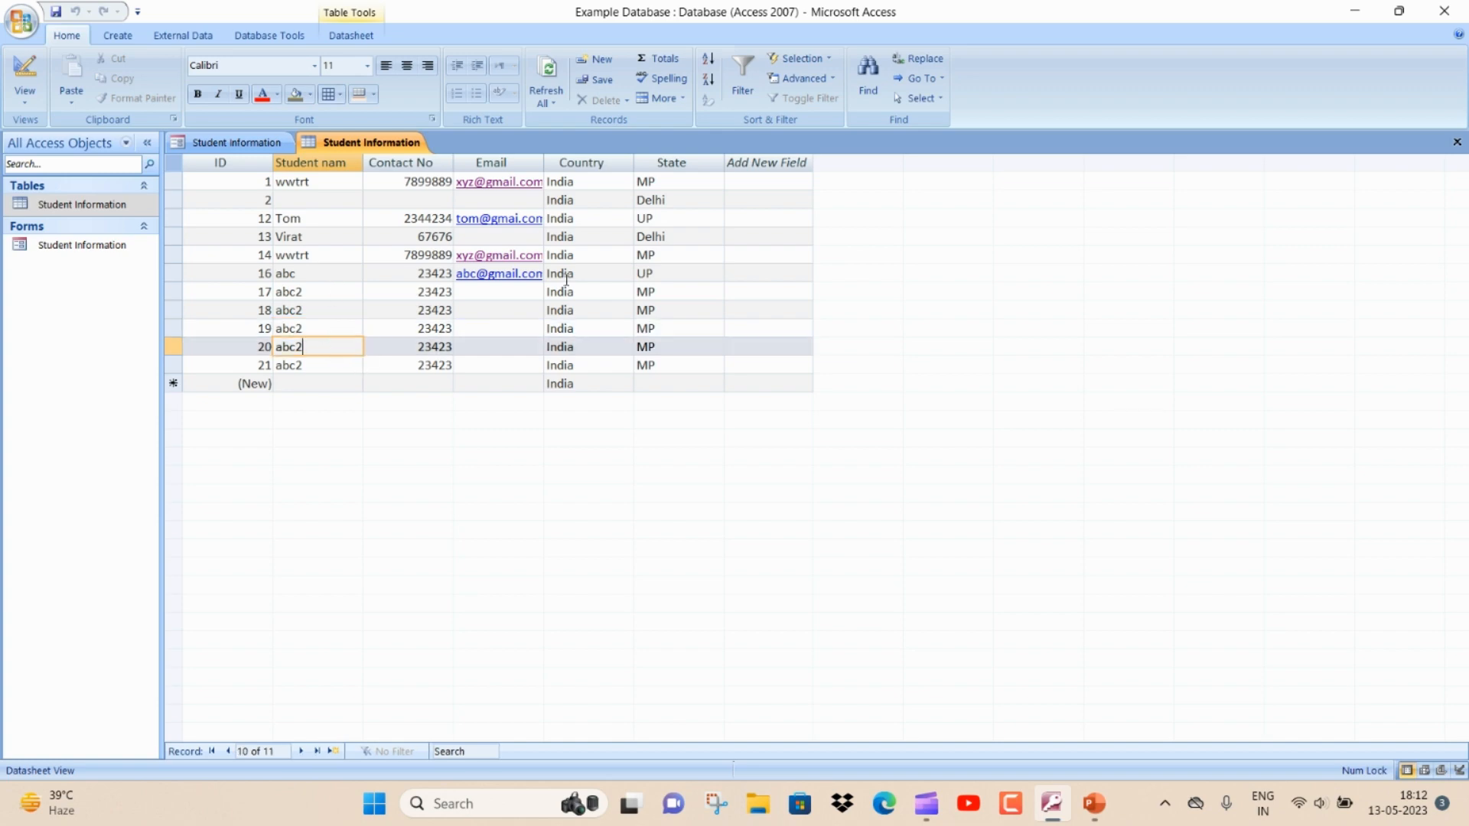
pyautogui.click(1455, 143)
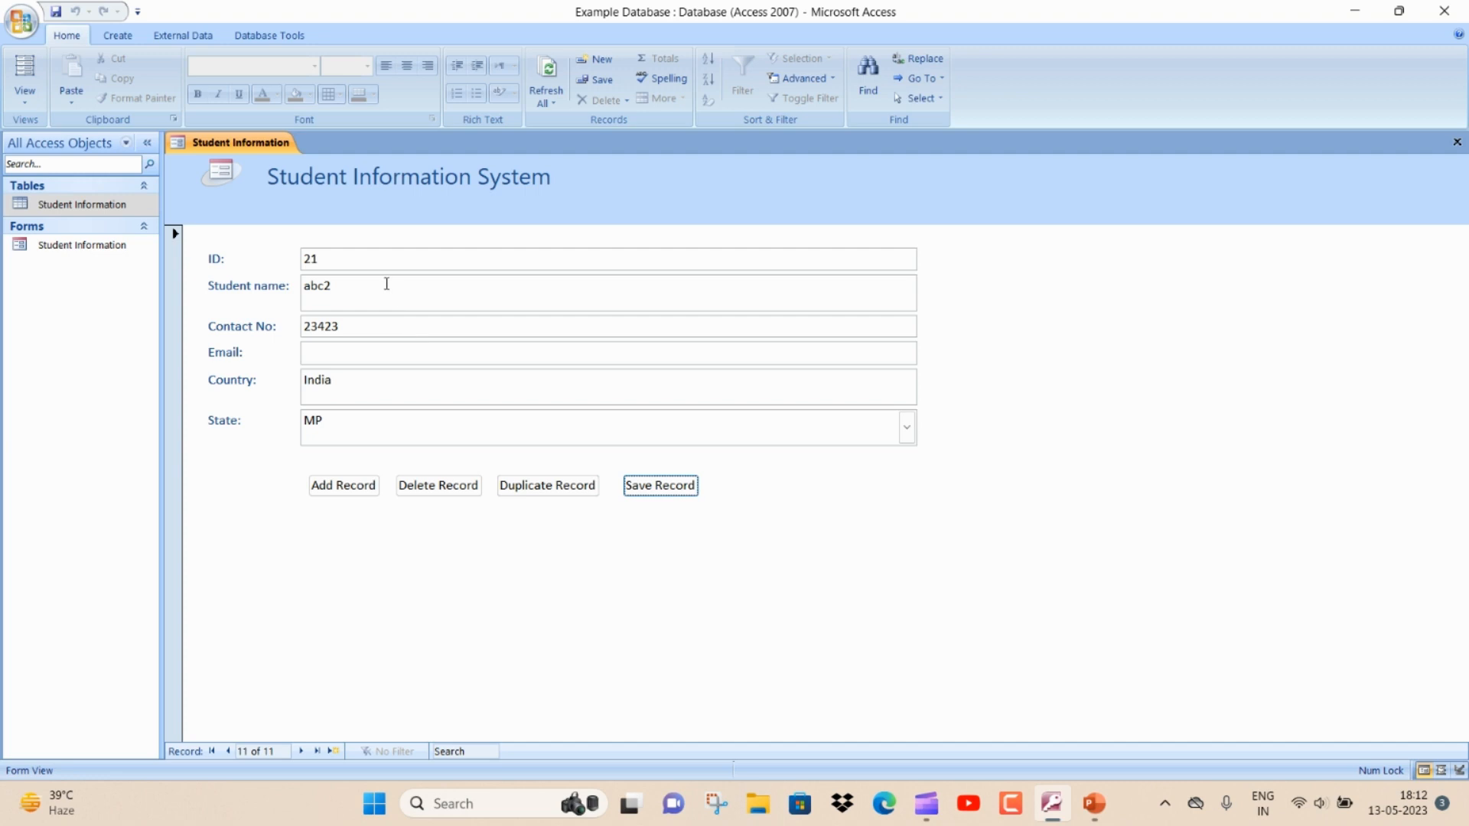
# Delete the last duplicated record through the form, confirm the deletion, and close the form.
pyautogui.click(449, 490)
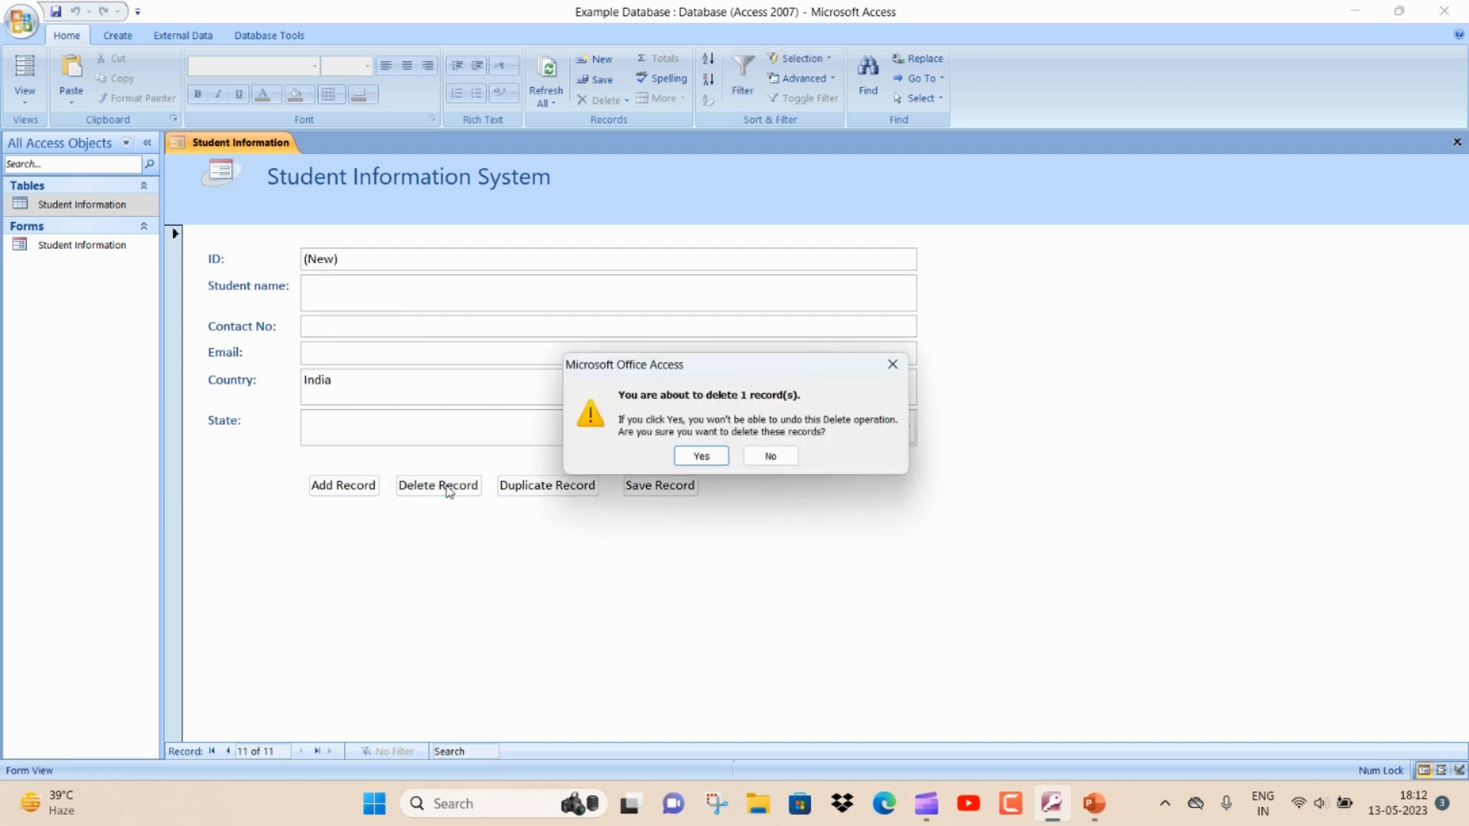
pyautogui.click(717, 463)
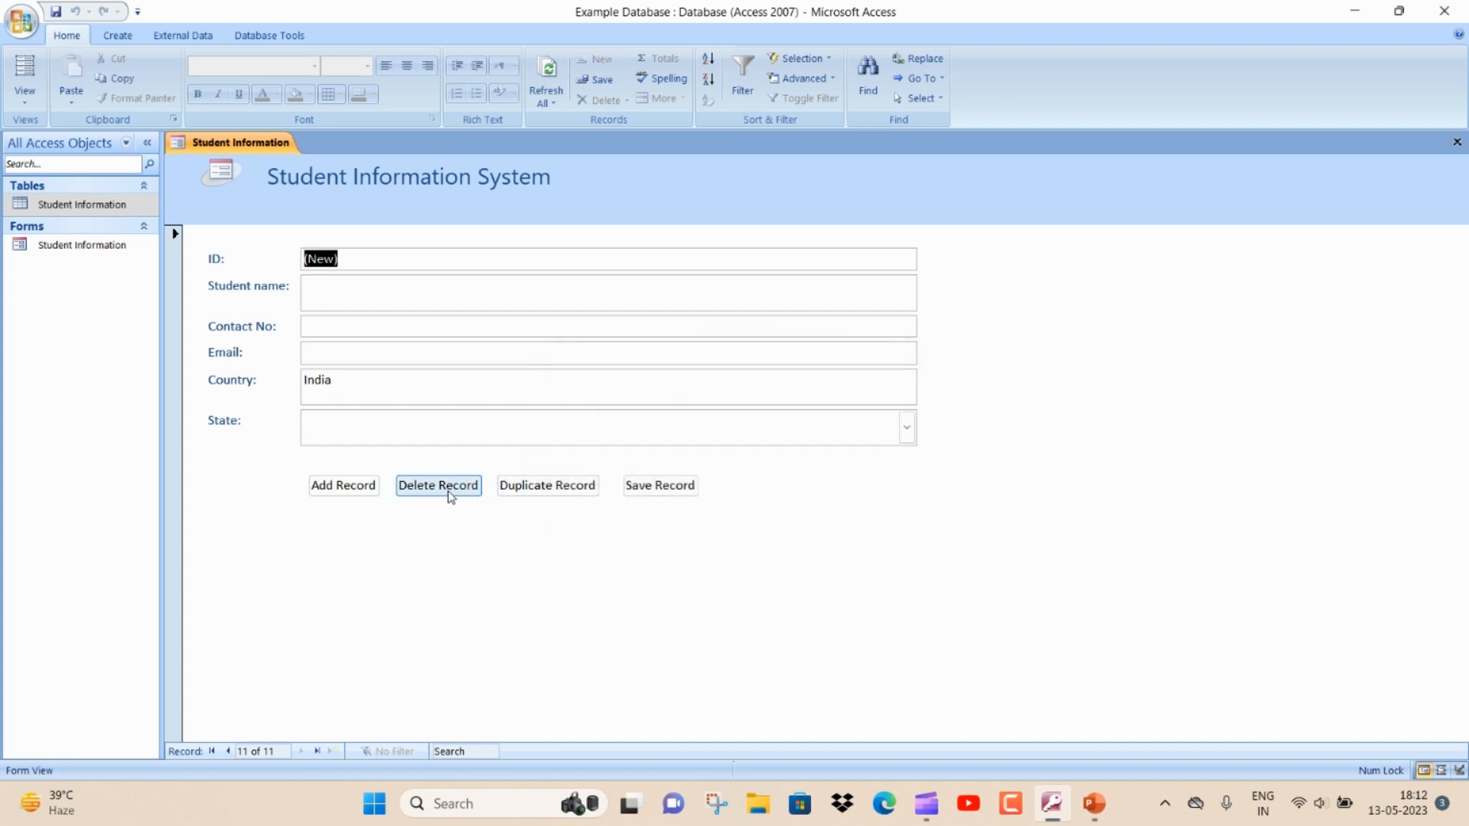
pyautogui.click(660, 490)
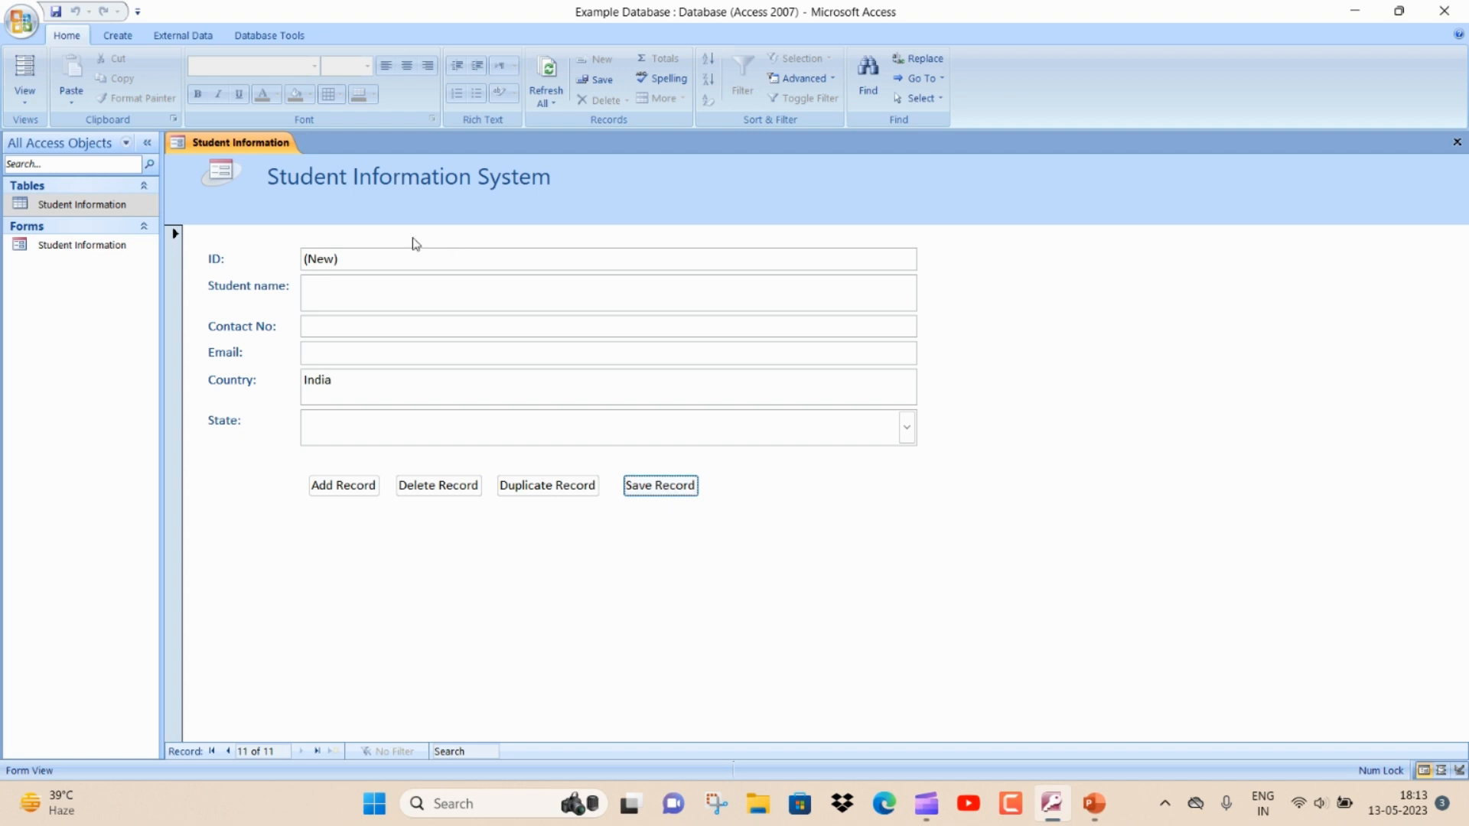
pyautogui.click(1452, 144)
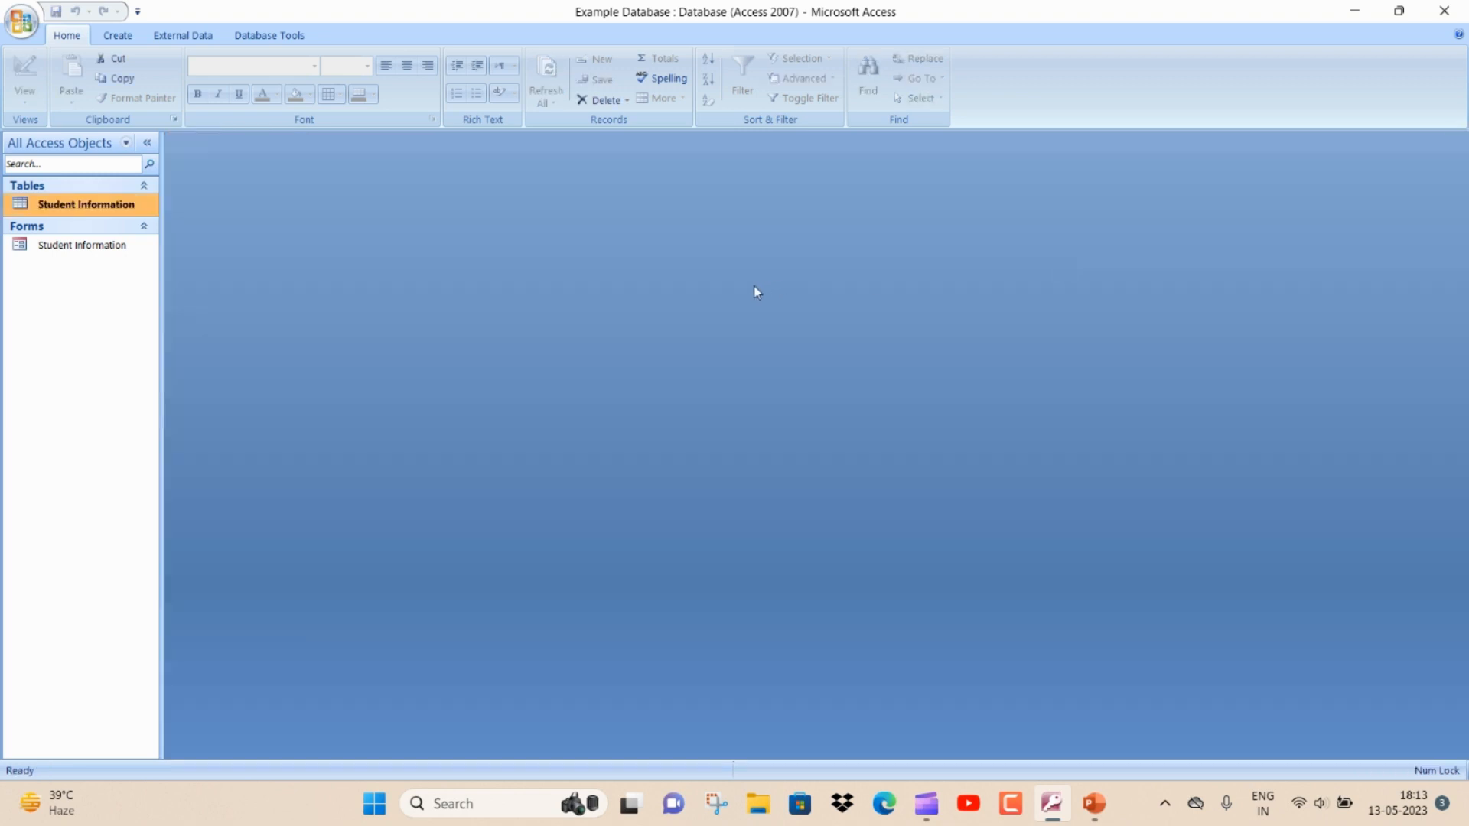
pyautogui.click(117, 253)
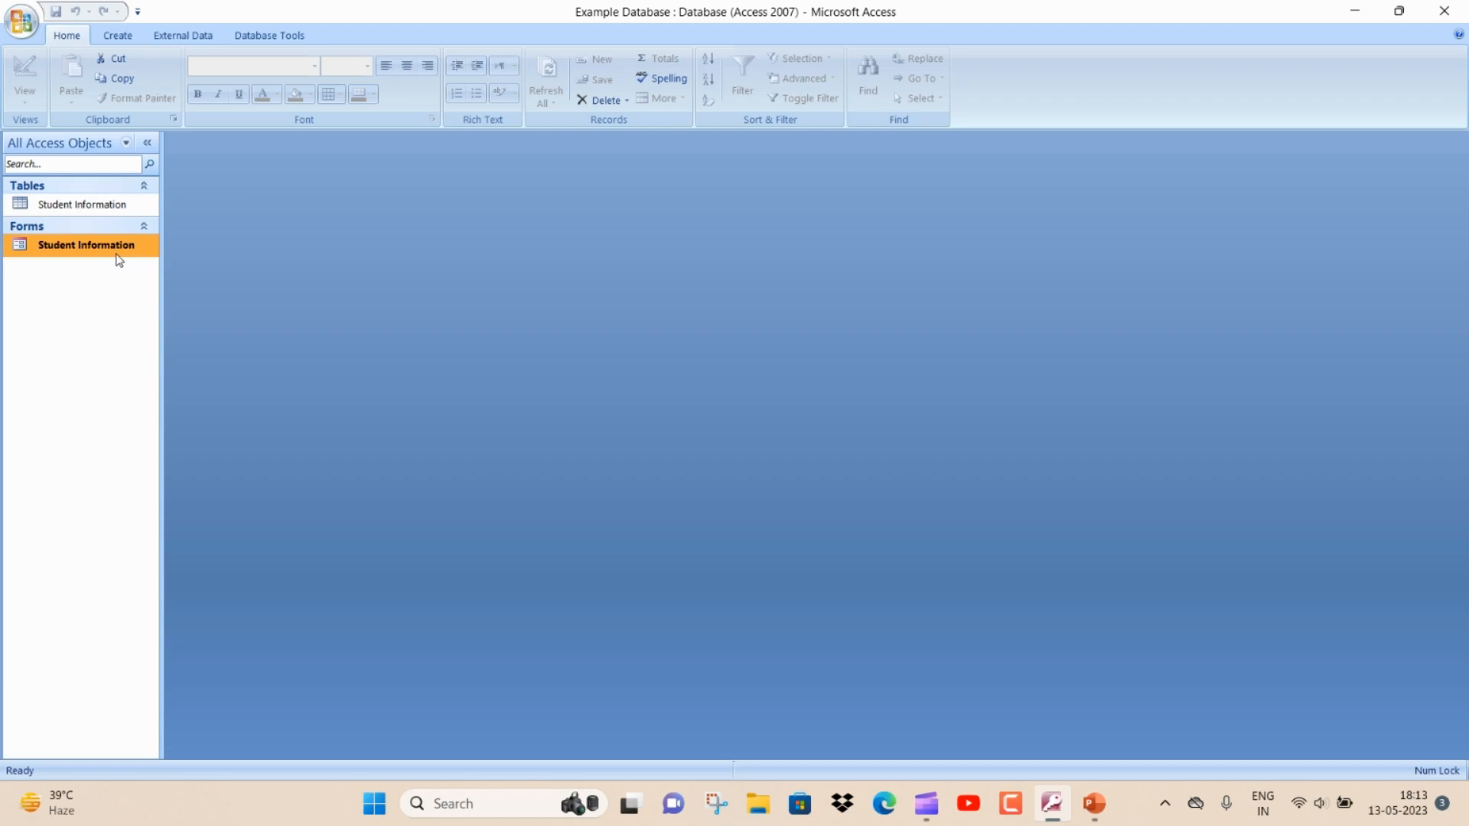